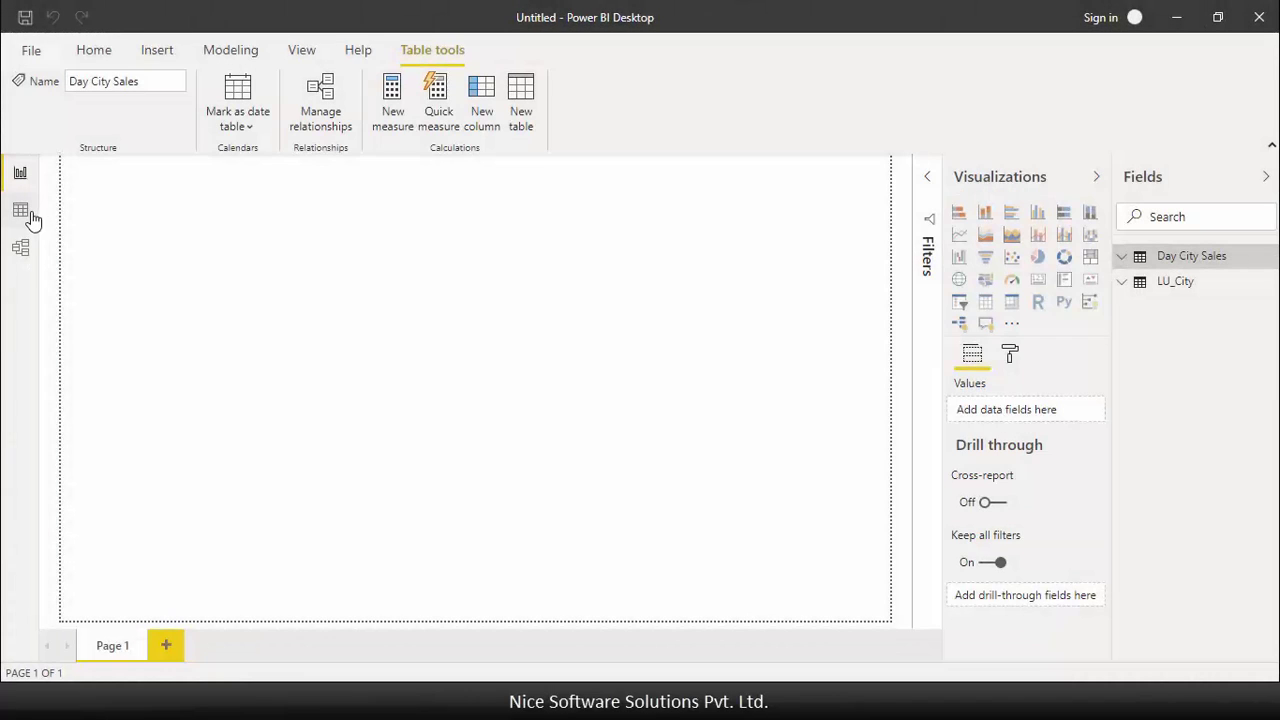
- In Data view, inspect the City ID and City columns, then show Day City Sales and its DAY_DATE column
left_click(21, 211)
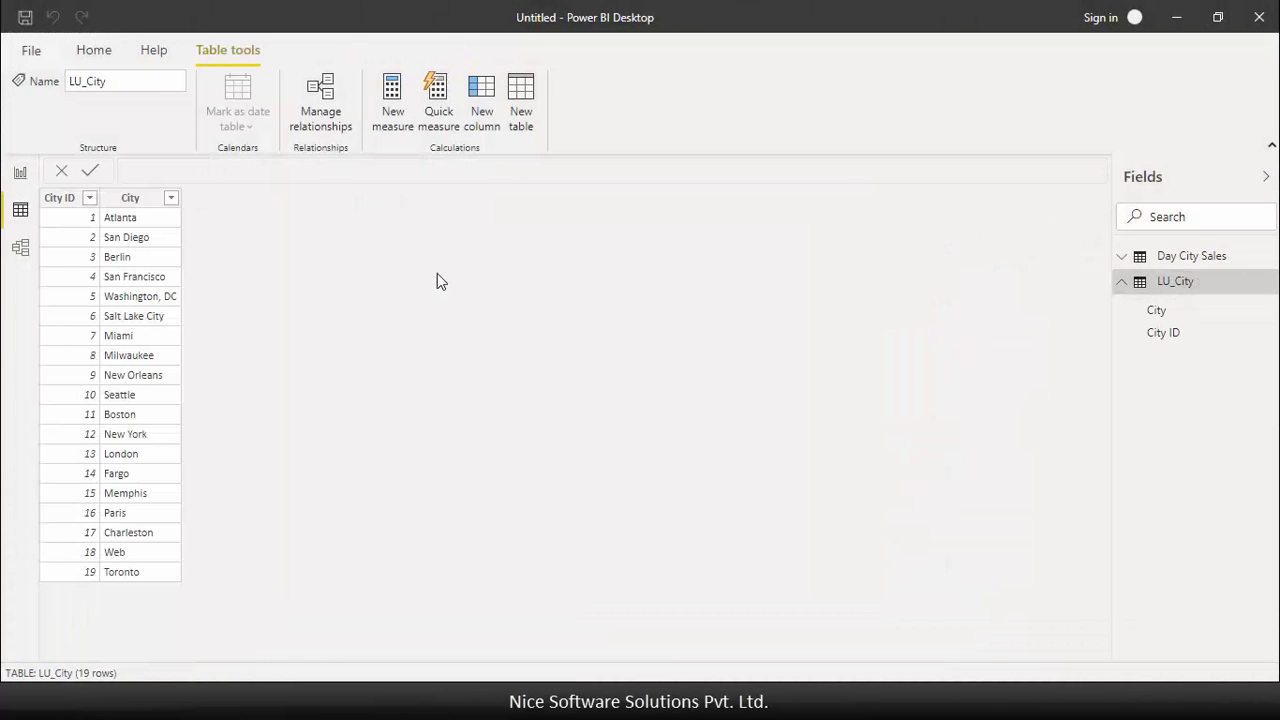
left_click(63, 199)
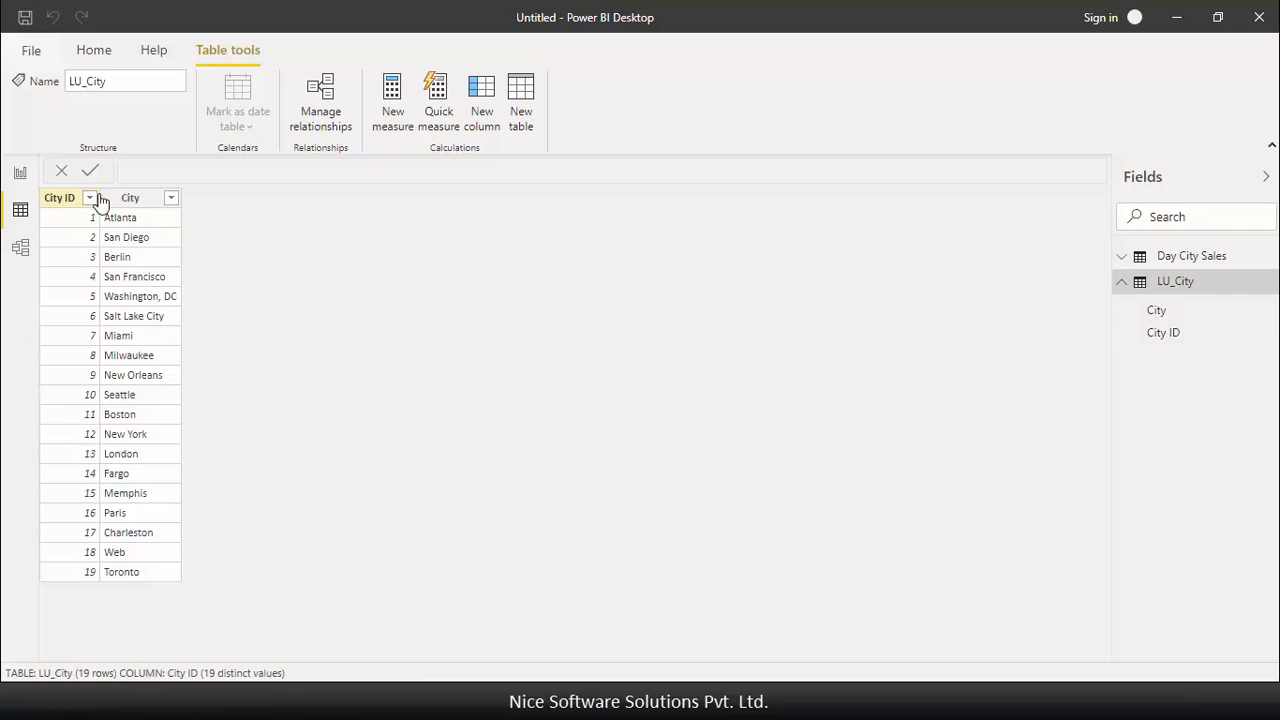
left_click(129, 199)
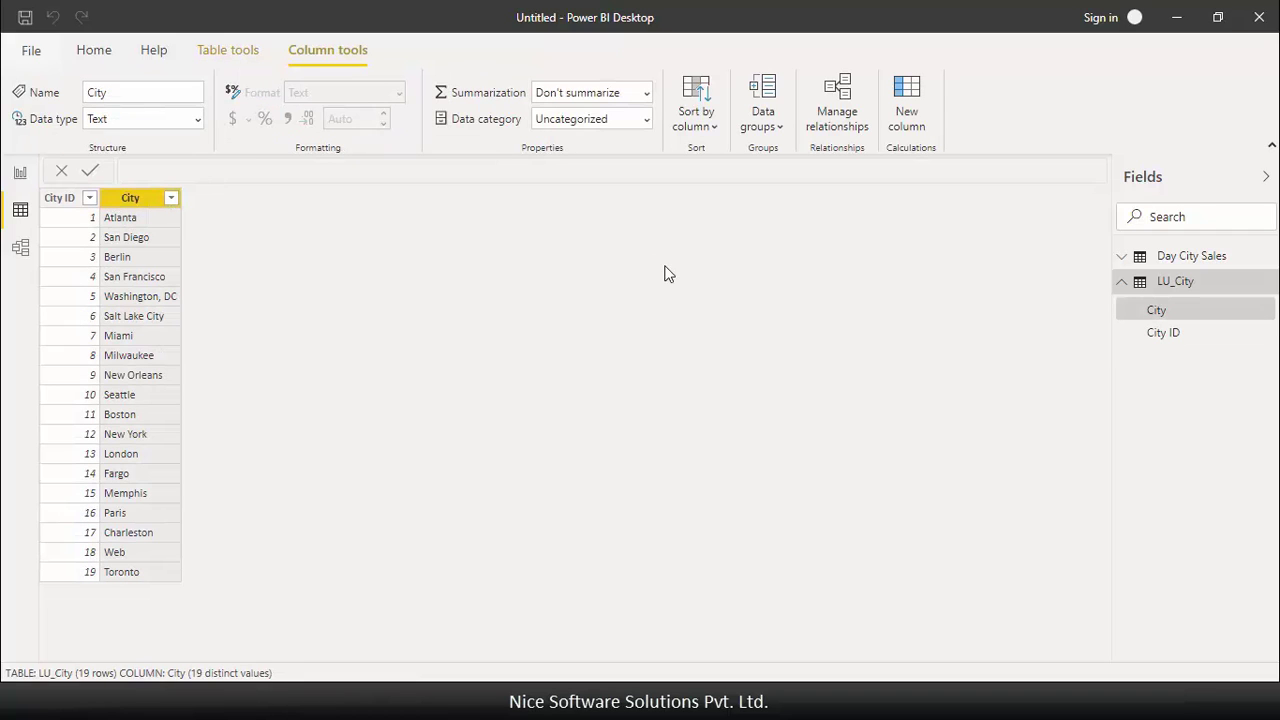
left_click(1175, 259)
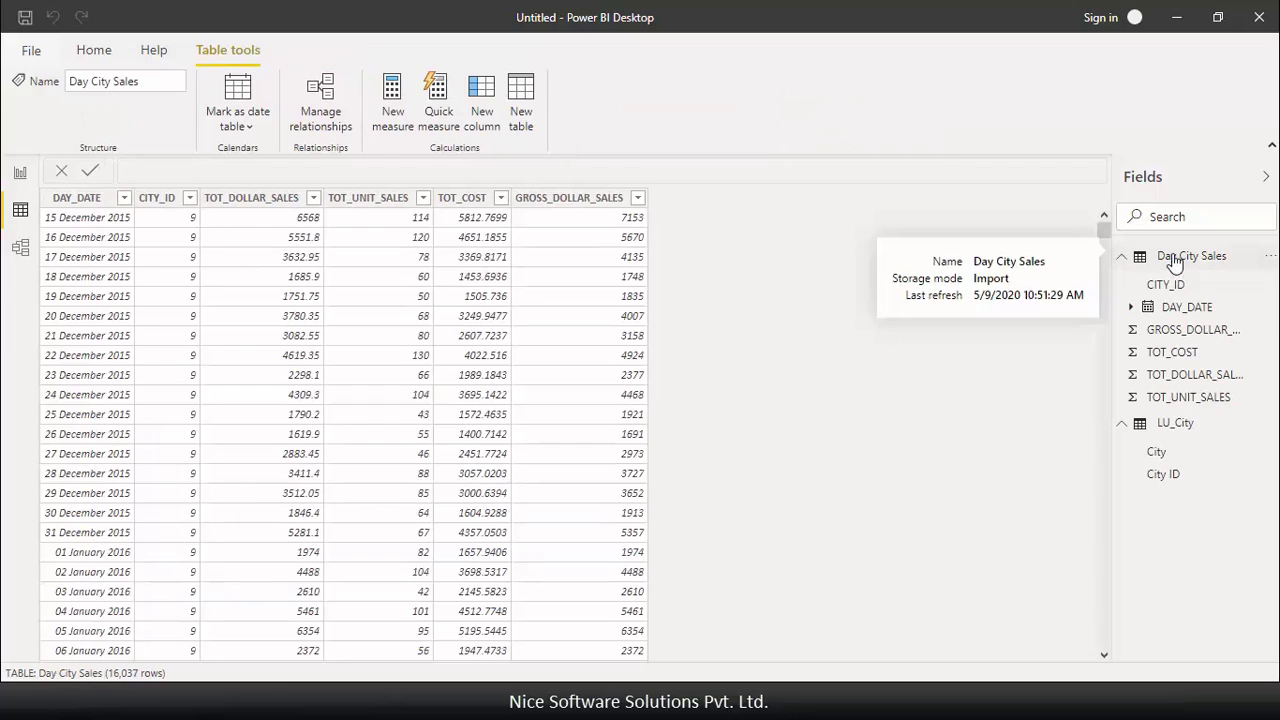
left_click(88, 198)
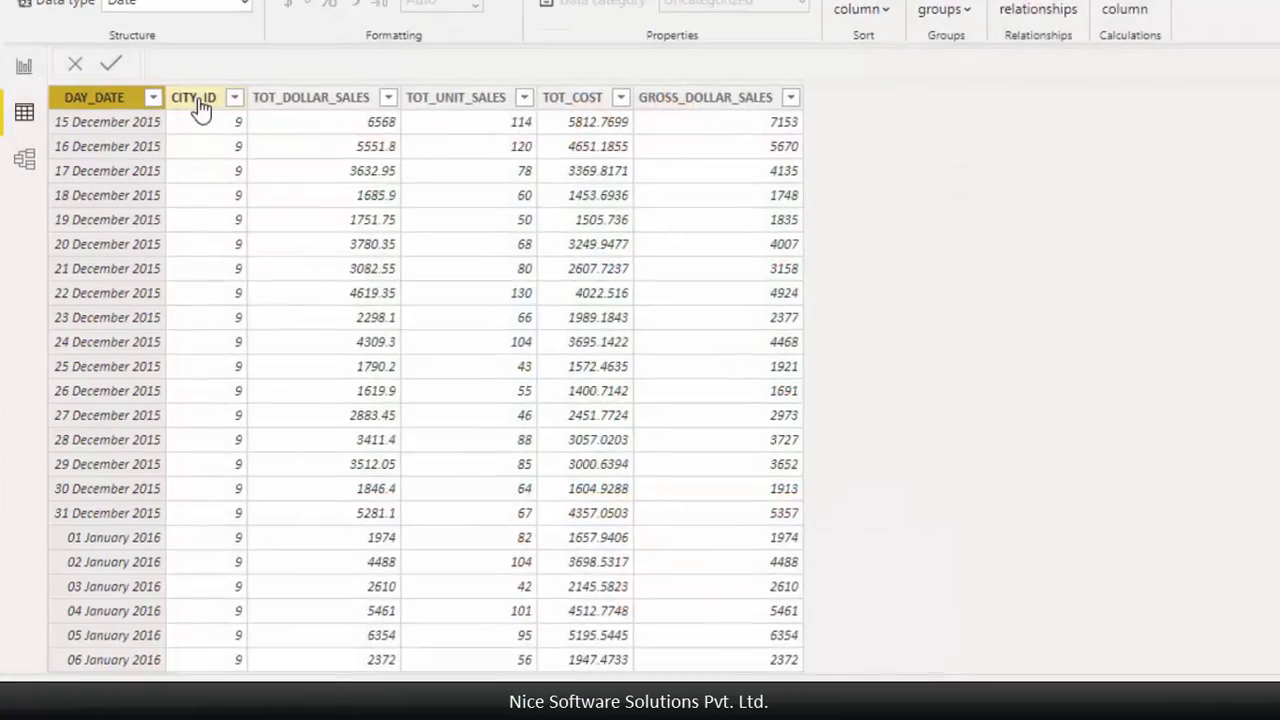
- Inspect the CITY_ID column of Day City Sales, then go to the Home ribbon tab
left_click(160, 199)
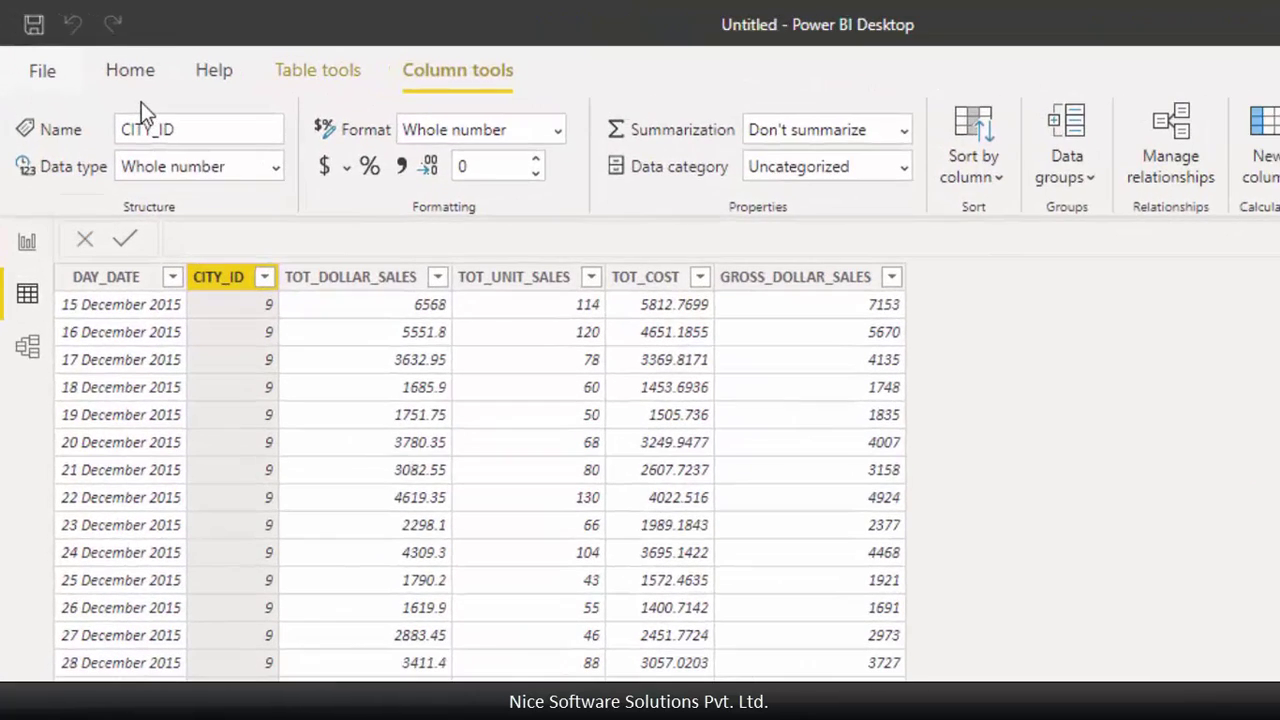
left_click(93, 50)
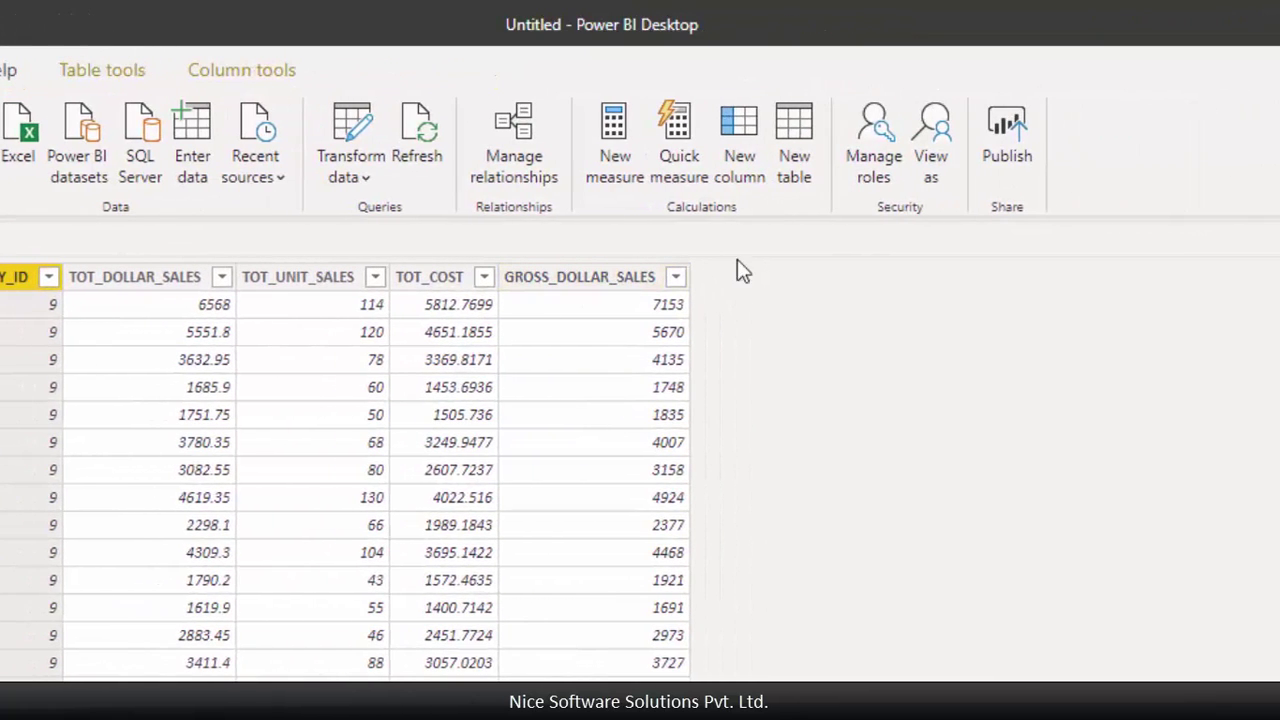
- Start a new table Date Table = CALENDAR(MIN('Day City Sales'[DAY_DATE]) using autocomplete
left_click(800, 178)
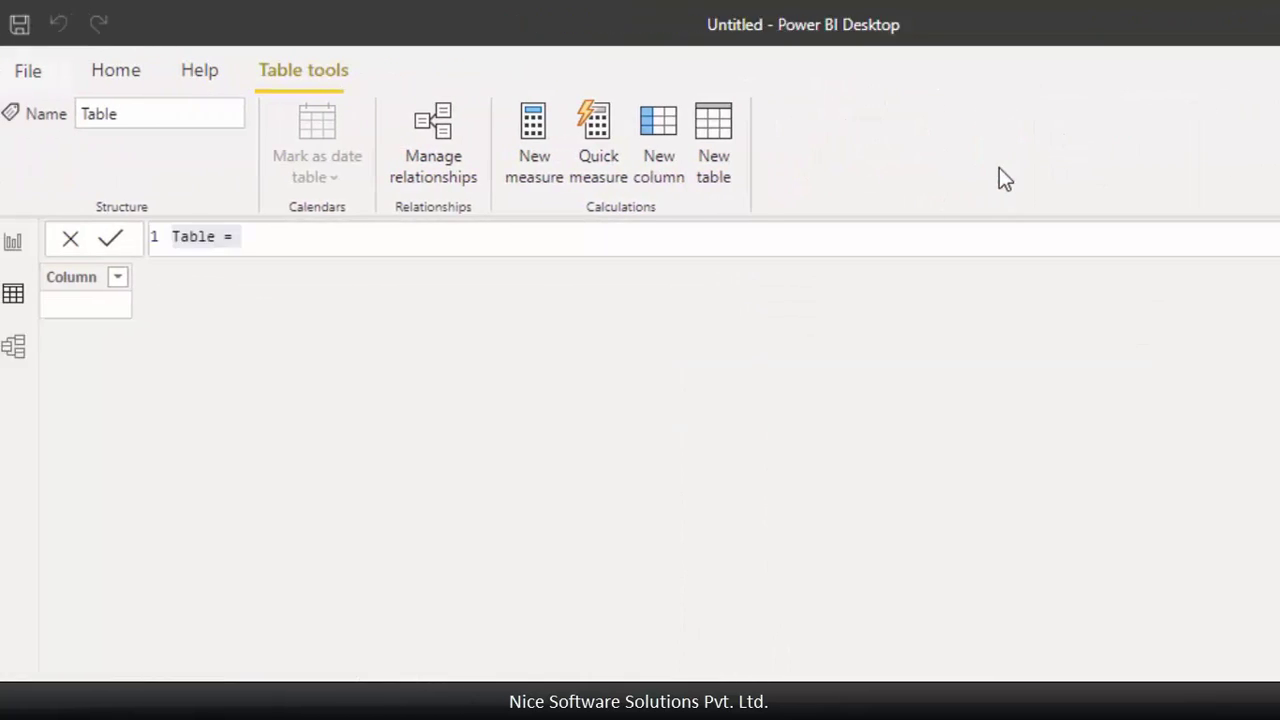
type("Date Table =cal")
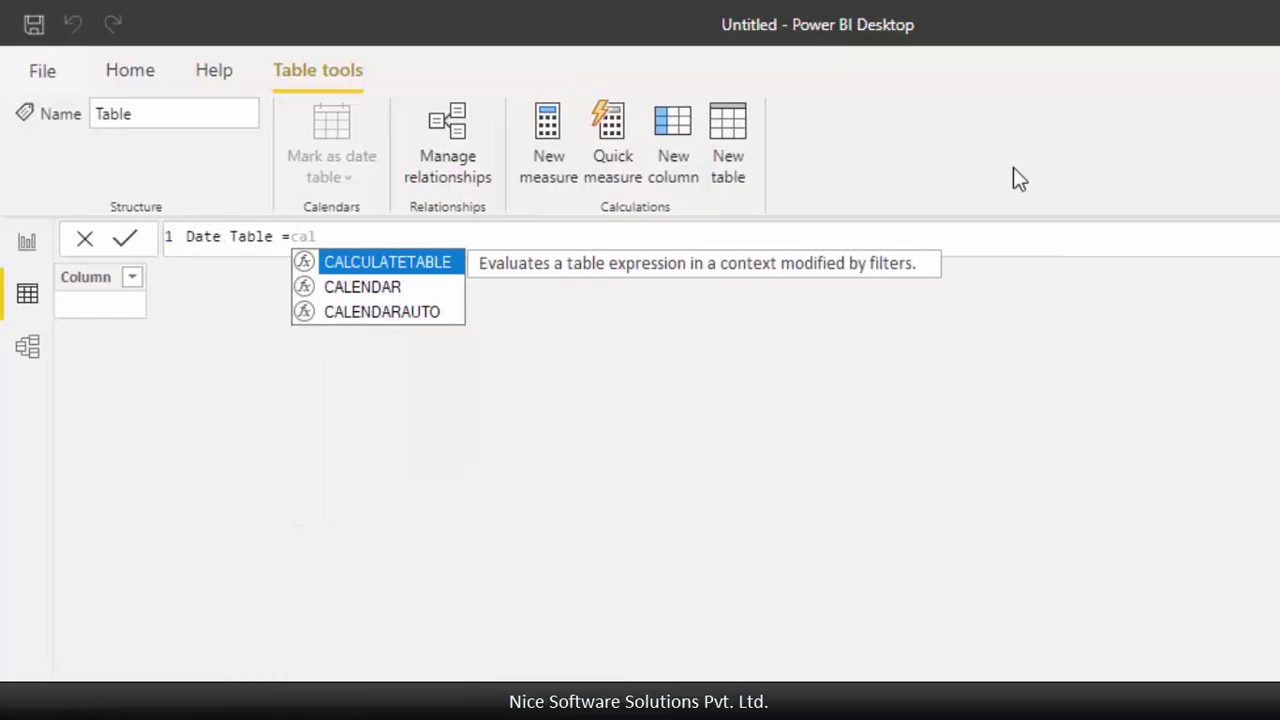
key("Down")
key("Tab")
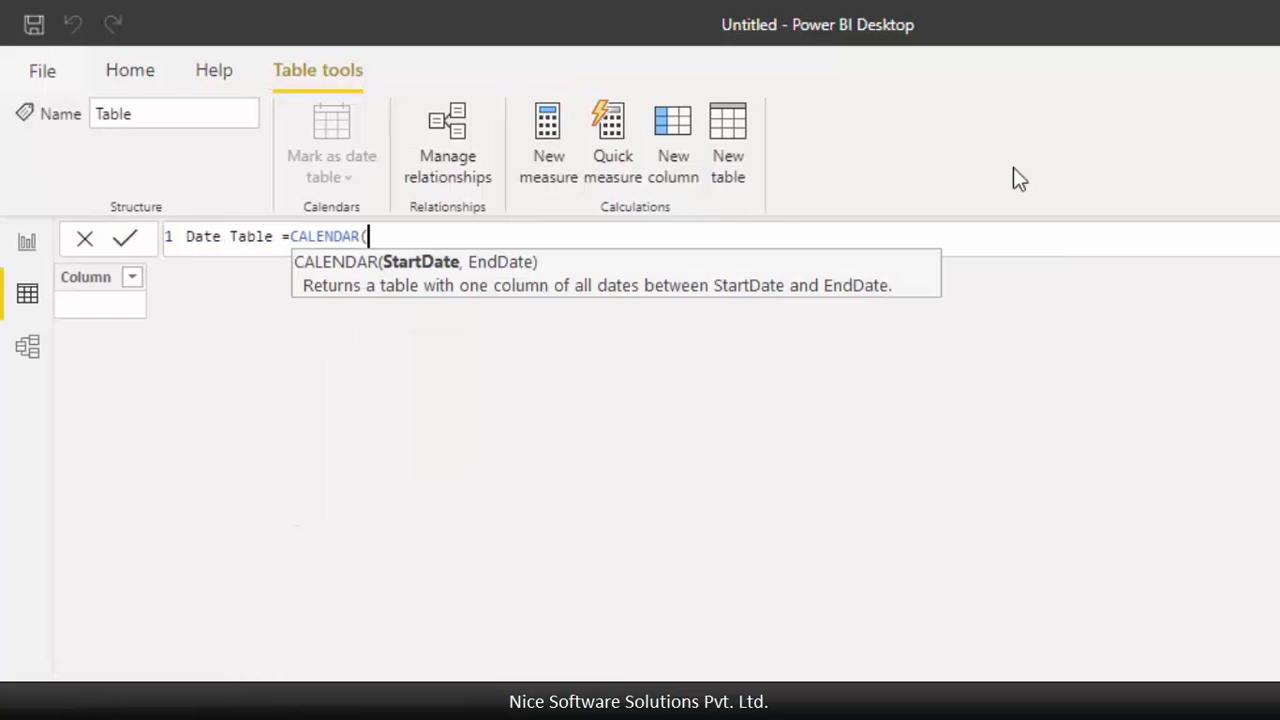
type("min")
key("Tab")
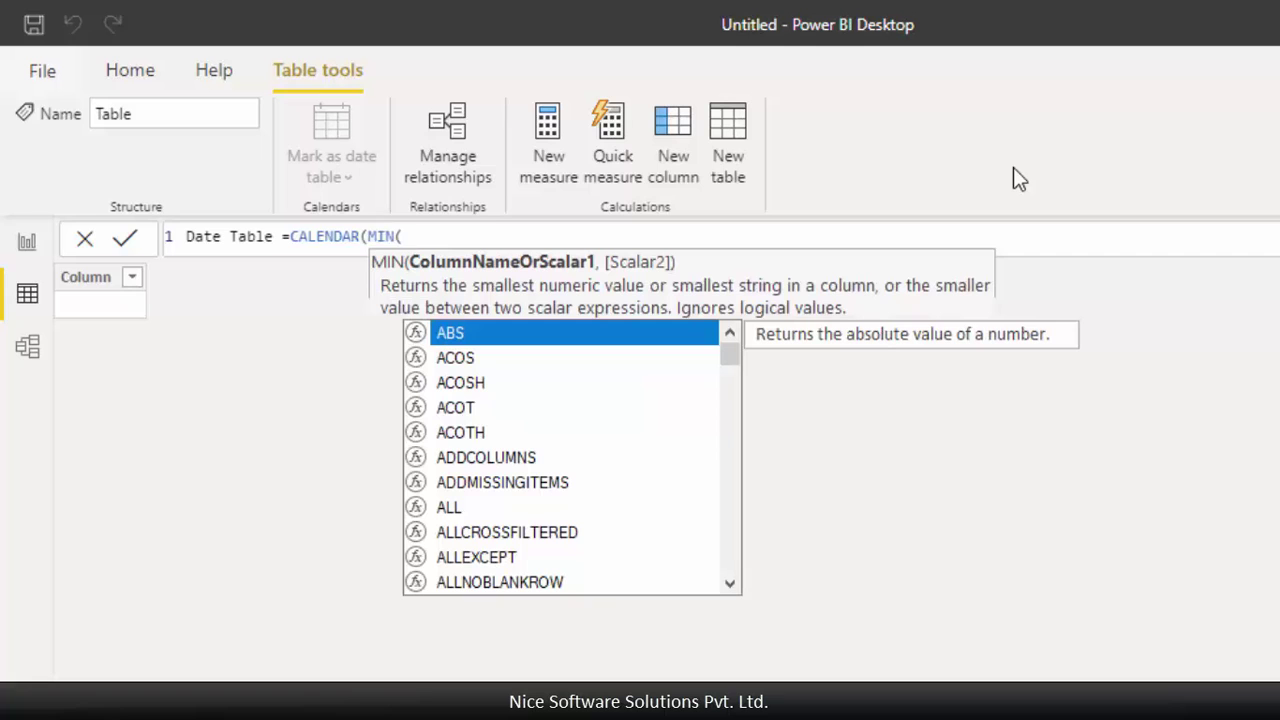
type("day")
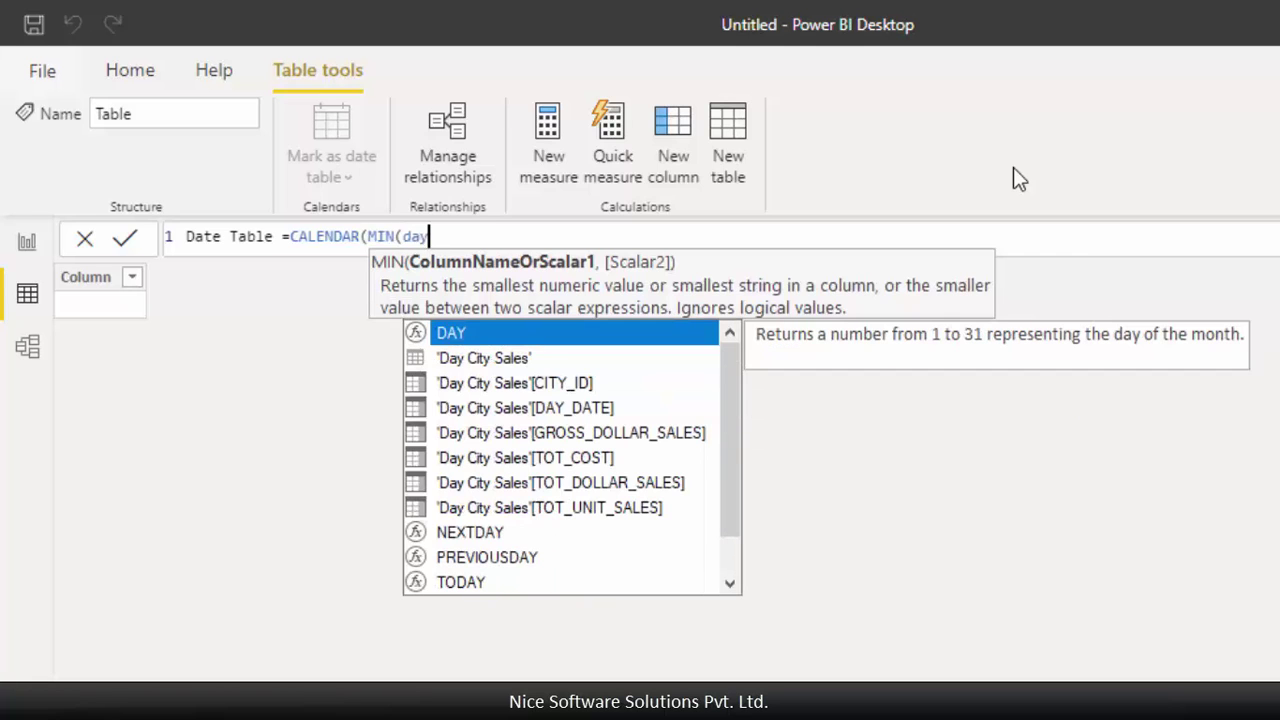
key("Down")
key("Down")
key("Down")
key("Tab")
- Complete the formula with MAX('Day City Sales'[DAY_DATE]) and commit the Date Table
type("),")
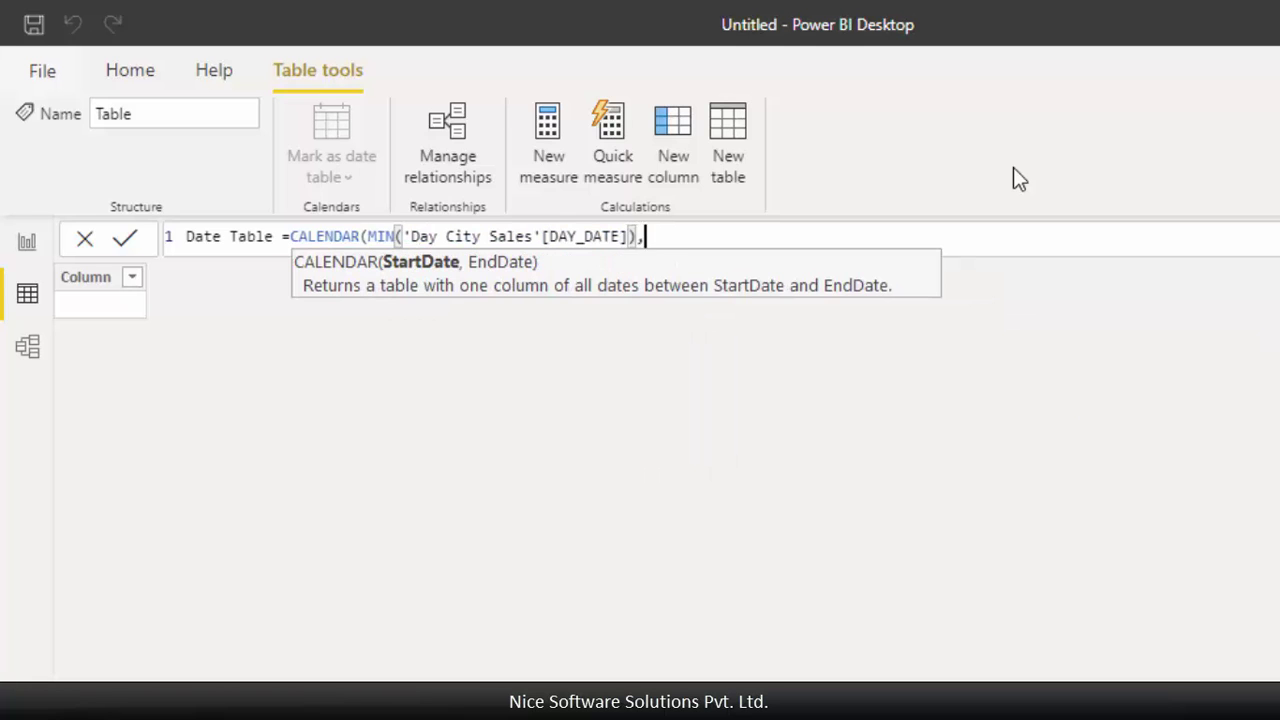
type("ma")
key("Tab")
type("day")
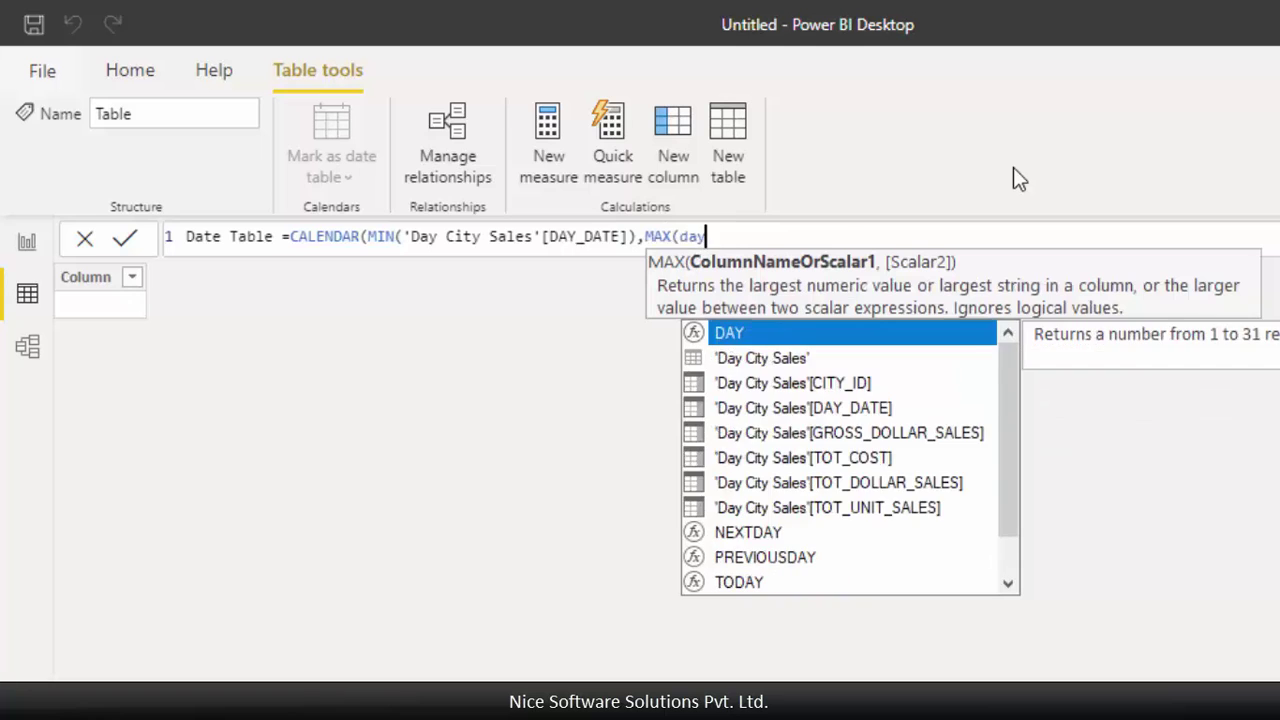
key("Down")
key("Down")
key("Down")
key("Tab")
type("))")
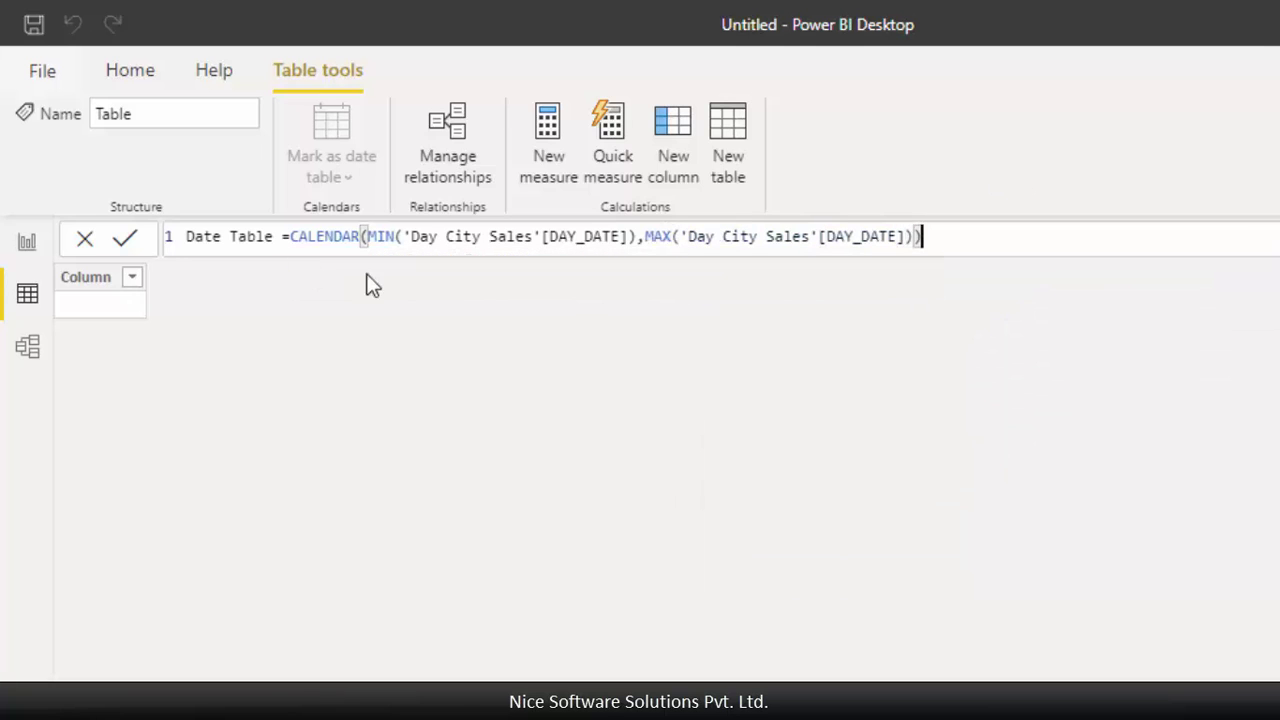
left_click(125, 240)
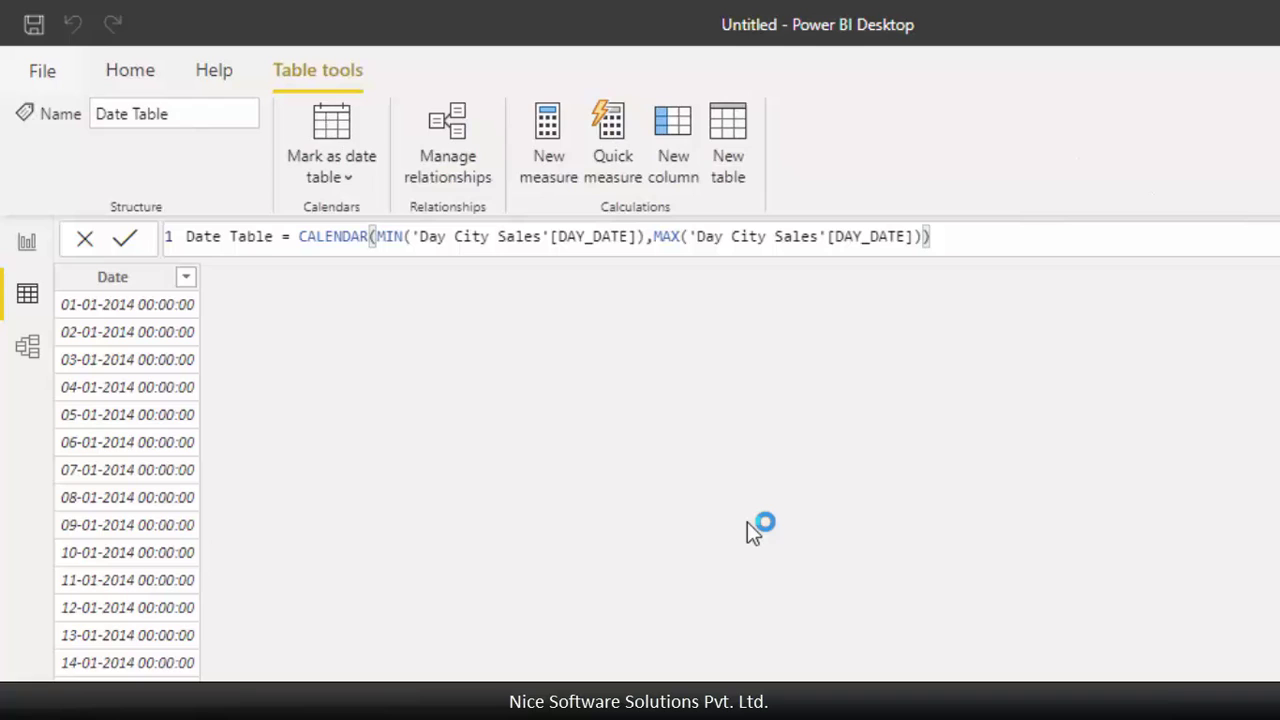
- Change the Date Table's Date column data type to Date
left_click(128, 278)
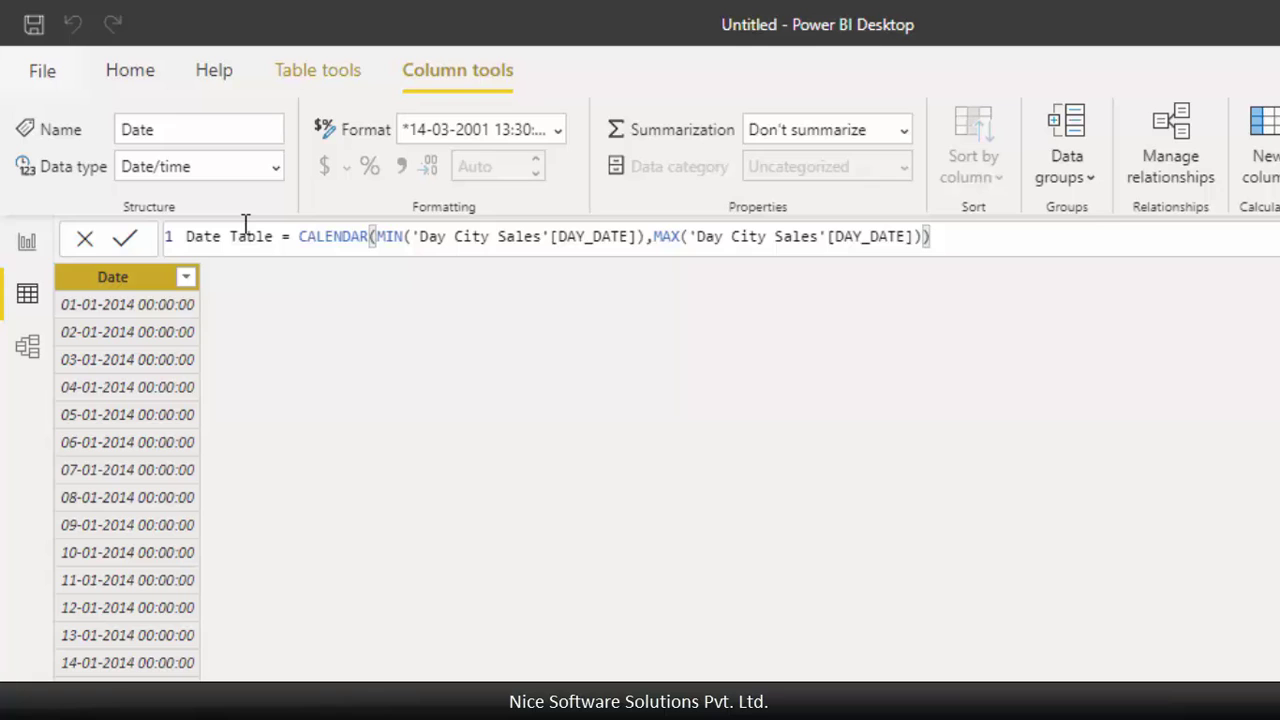
left_click(278, 172)
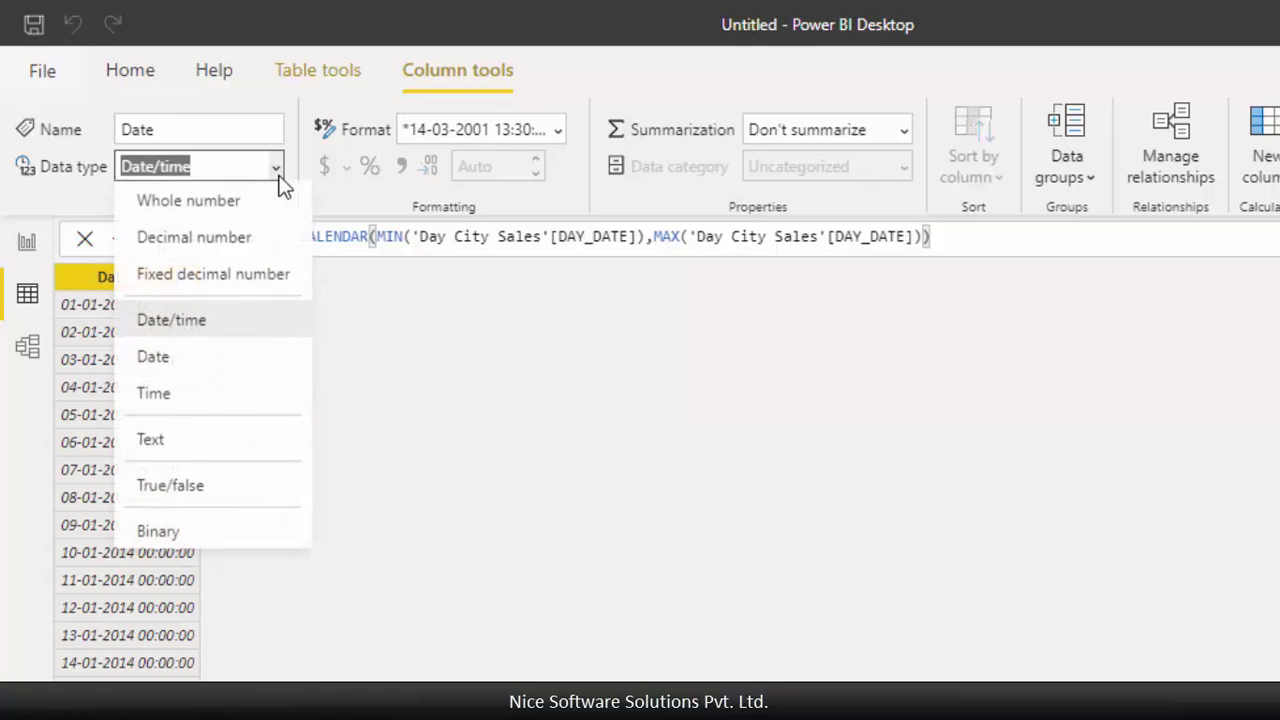
left_click(205, 375)
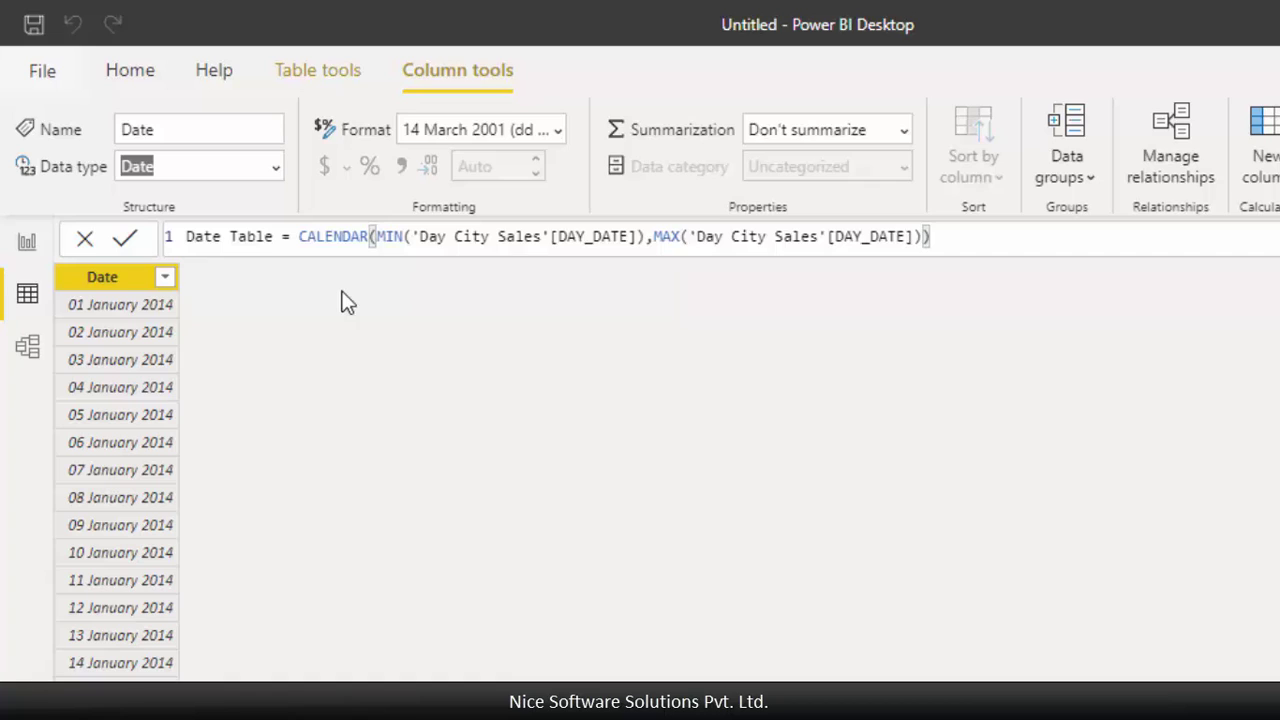
- Wrap CALENDAR in ADDCOLUMNS and add a "Year" column using FORMAT([Date],"yyyy")
left_click(299, 236)
type("add")
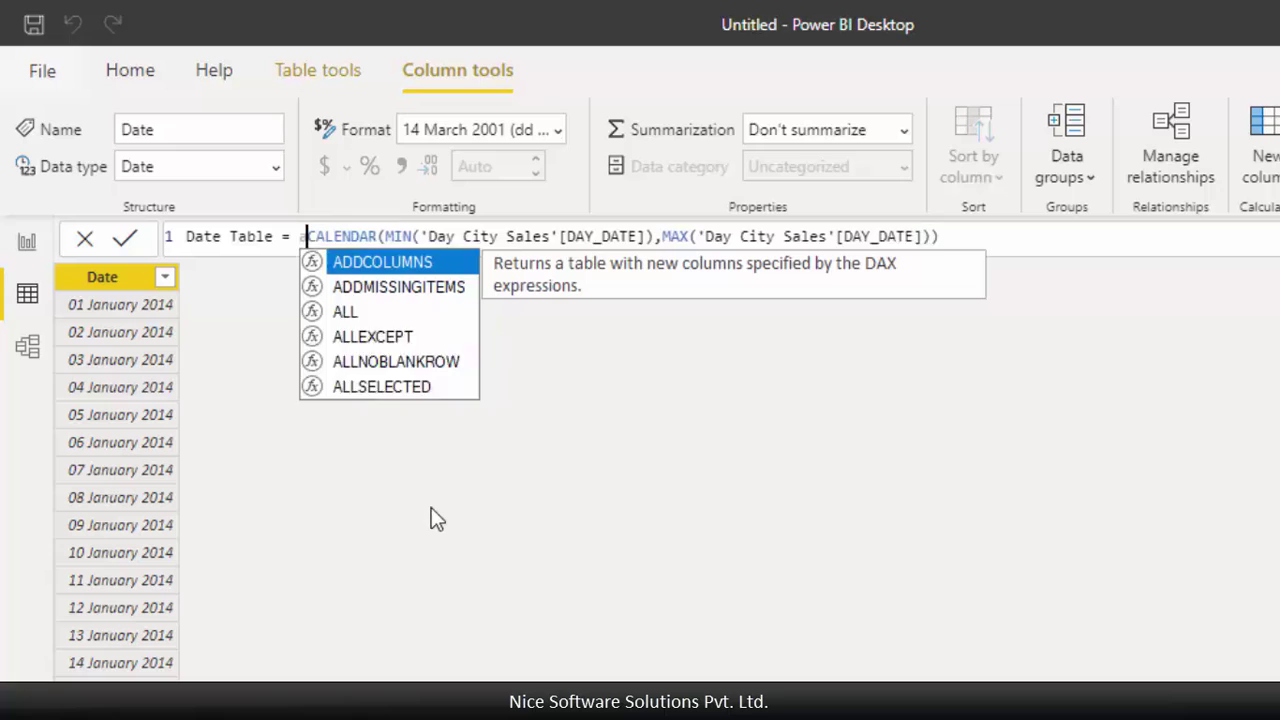
key("Tab")
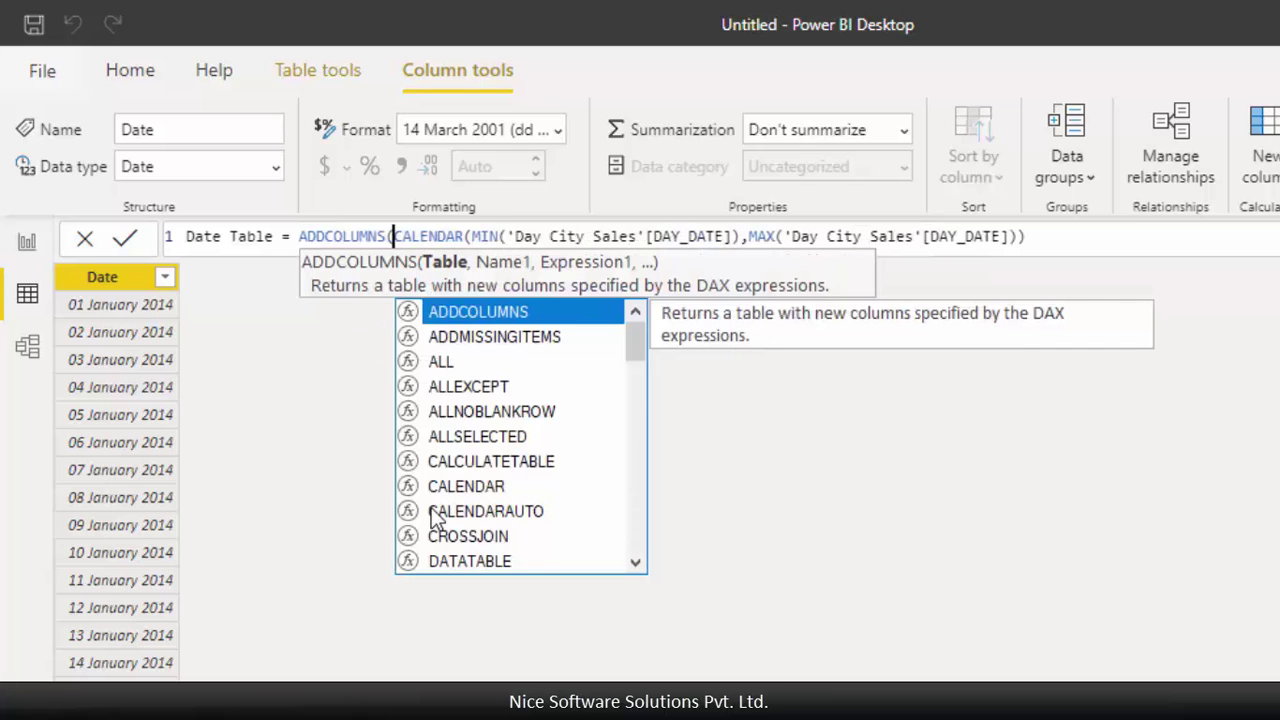
left_click(1090, 238)
type(",")
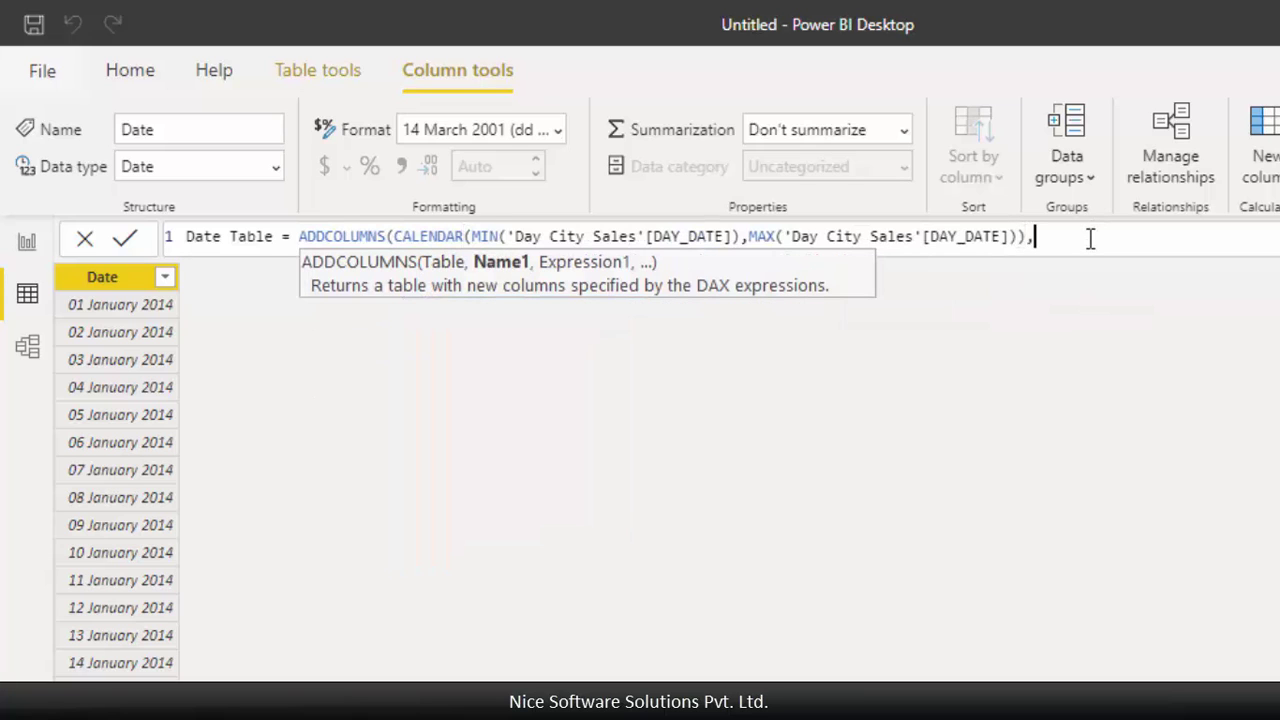
key("shift+Return")
type("\"Year\",FORMAT(")
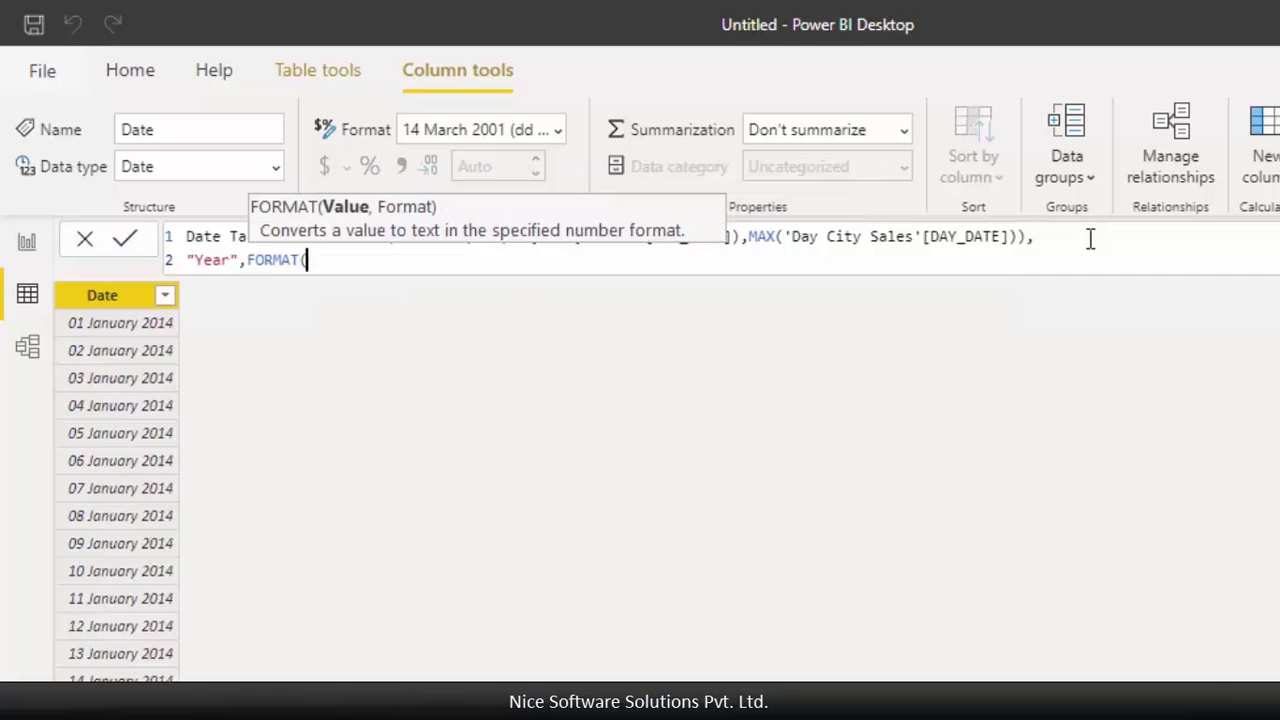
type("[Date],\"yyyy\"),")
- Add "Month" as FORMAT([Date],"mmm-yy") and "Quarter" as "Q" & FORMAT([Date],"Q"), then commit
key("shift+Return")
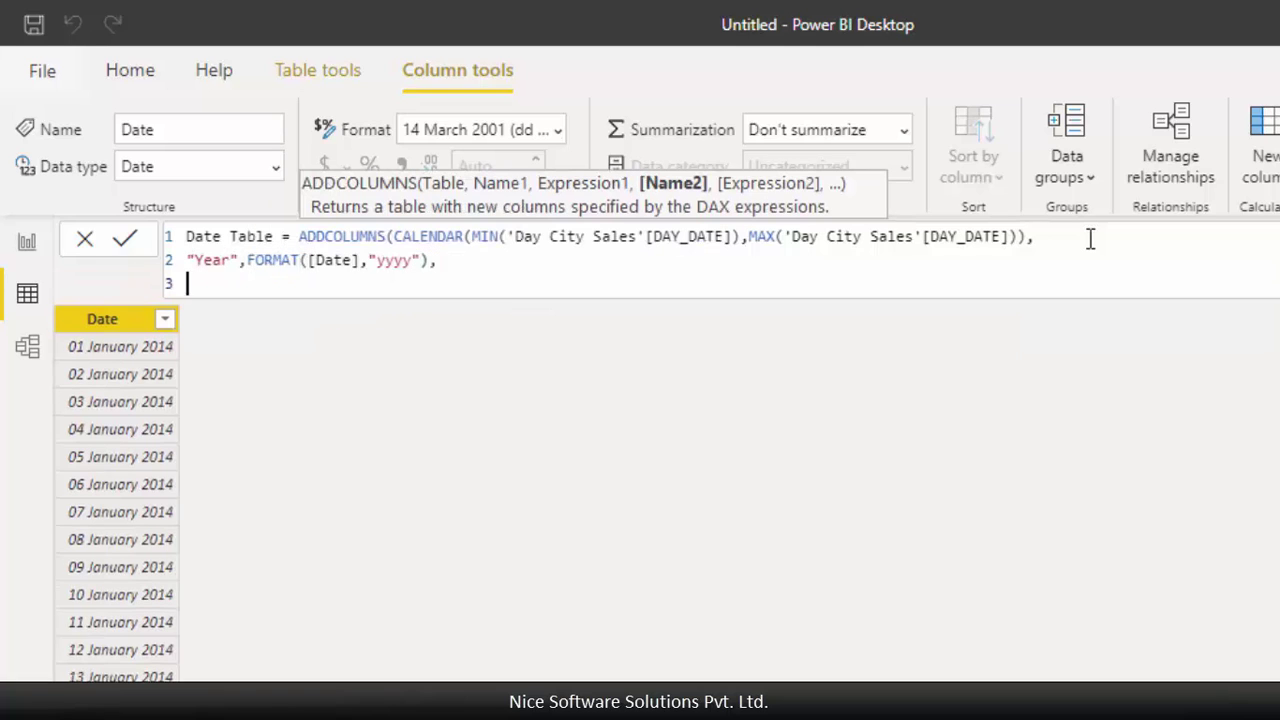
type("\"Month\",FORMAT([Date]")
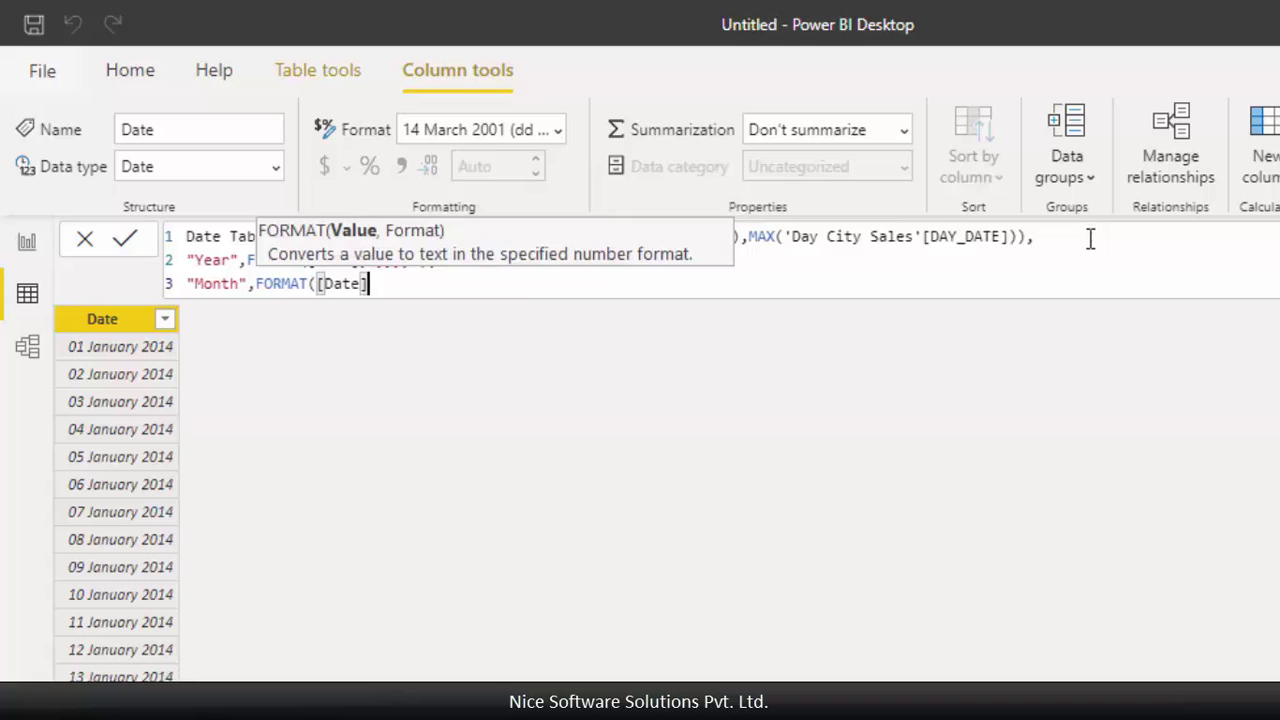
type(",\"mmm-yy\")")
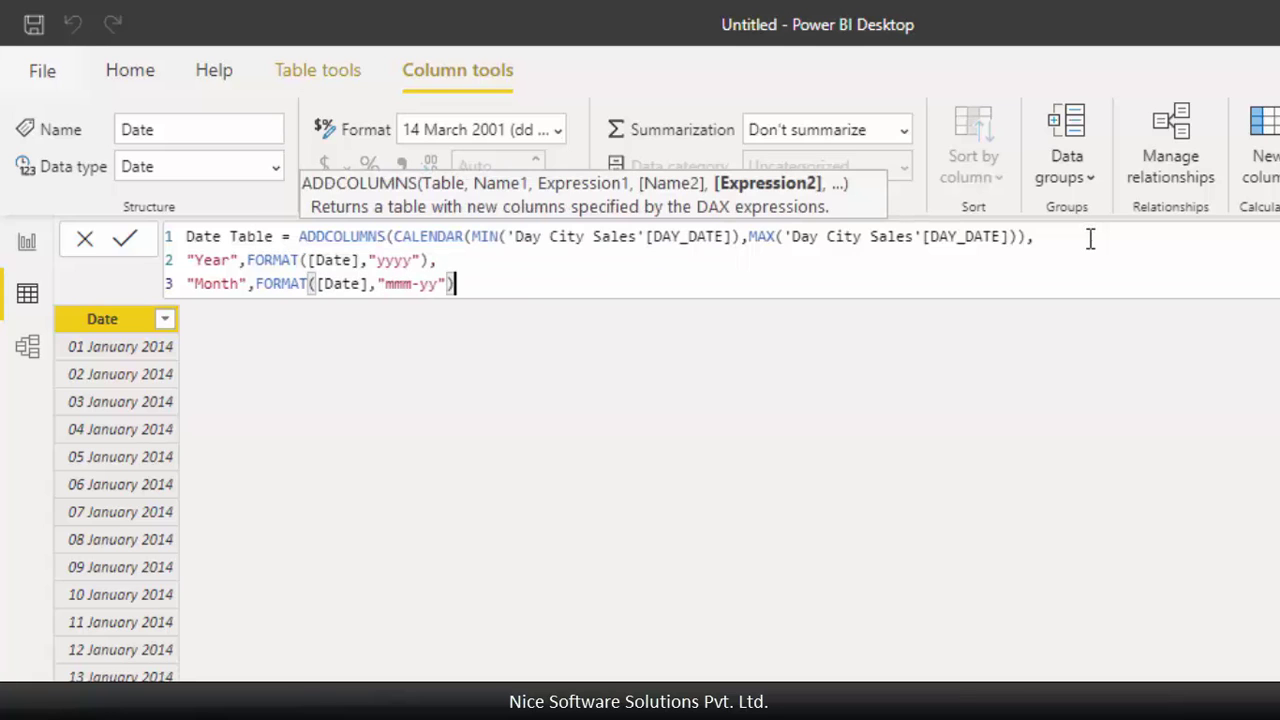
key("shift+Return")
type("\"Quarter")
type("\"")
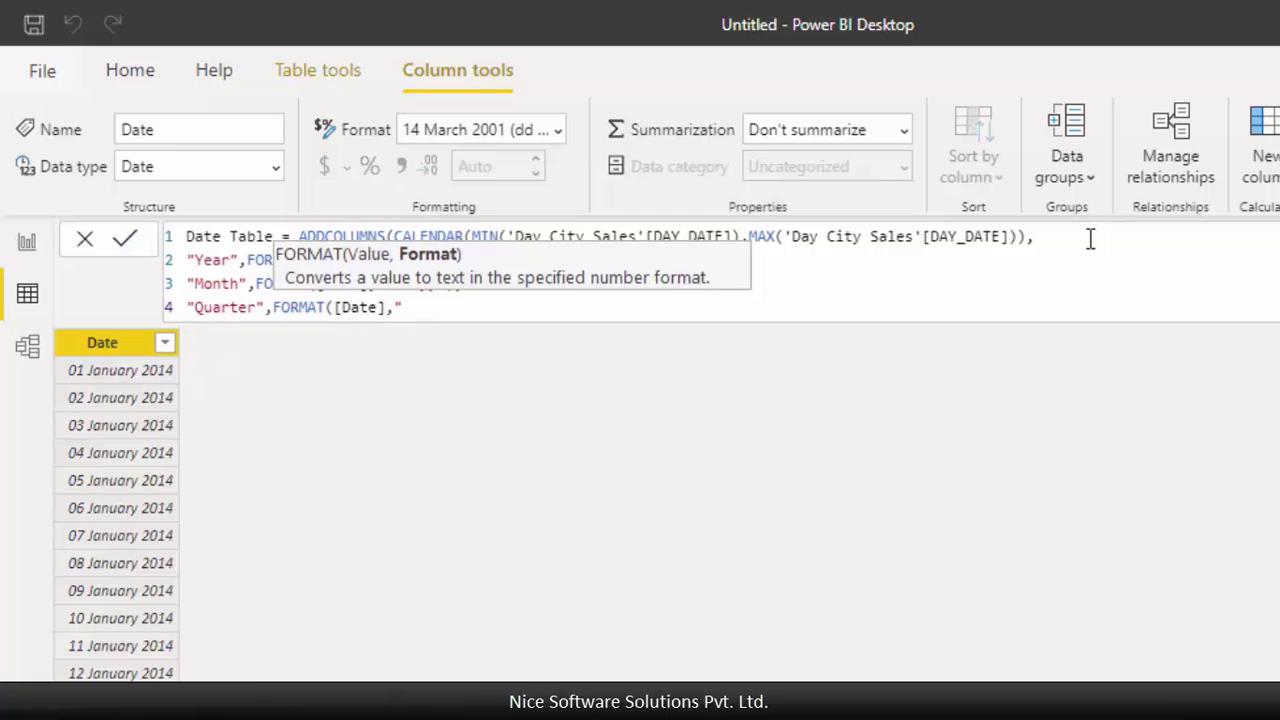
type(",\"Q\" & FORMAT([Date],\"Q\")")
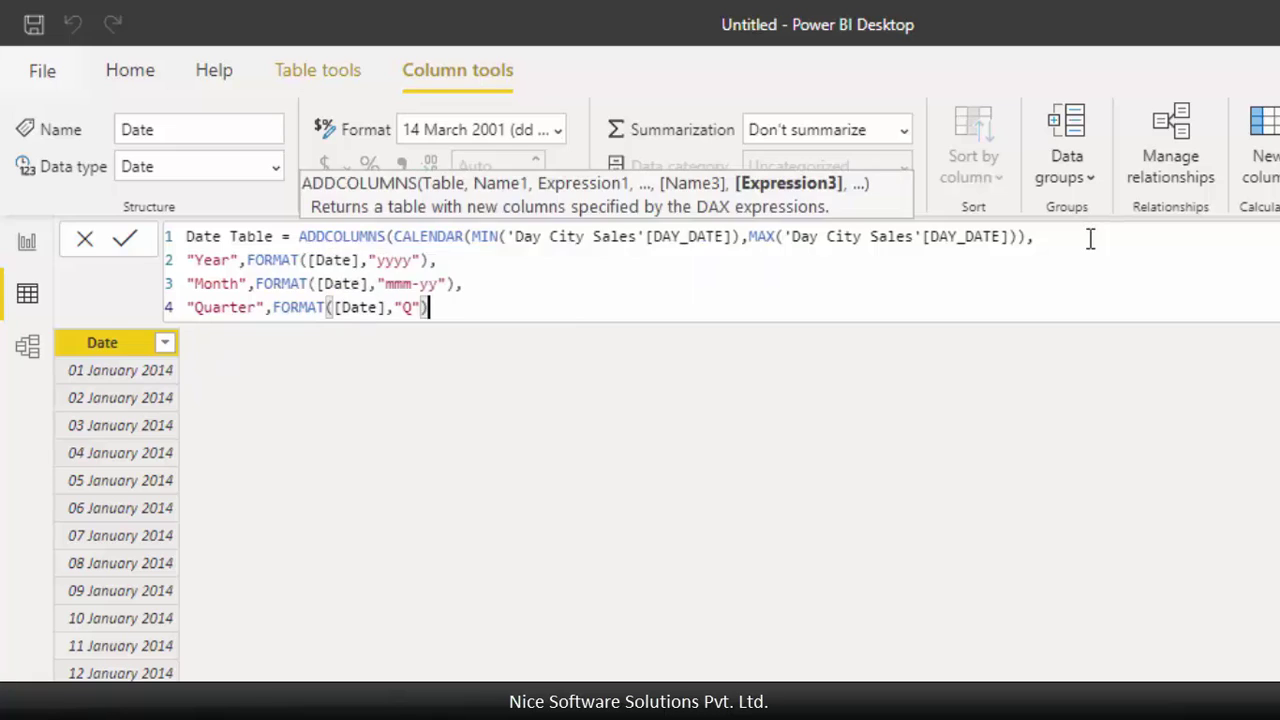
key("Left")
key("Left")
key("Left")
key("Left")
key("Left")
key("Left")
key("Left")
key("Left")
key("Left")
key("Left")
key("Left")
key("Left")
key("Left")
key("Left")
key("Left")
key("Left")
key("Left")
key("Left")
type("\"Q\" &")
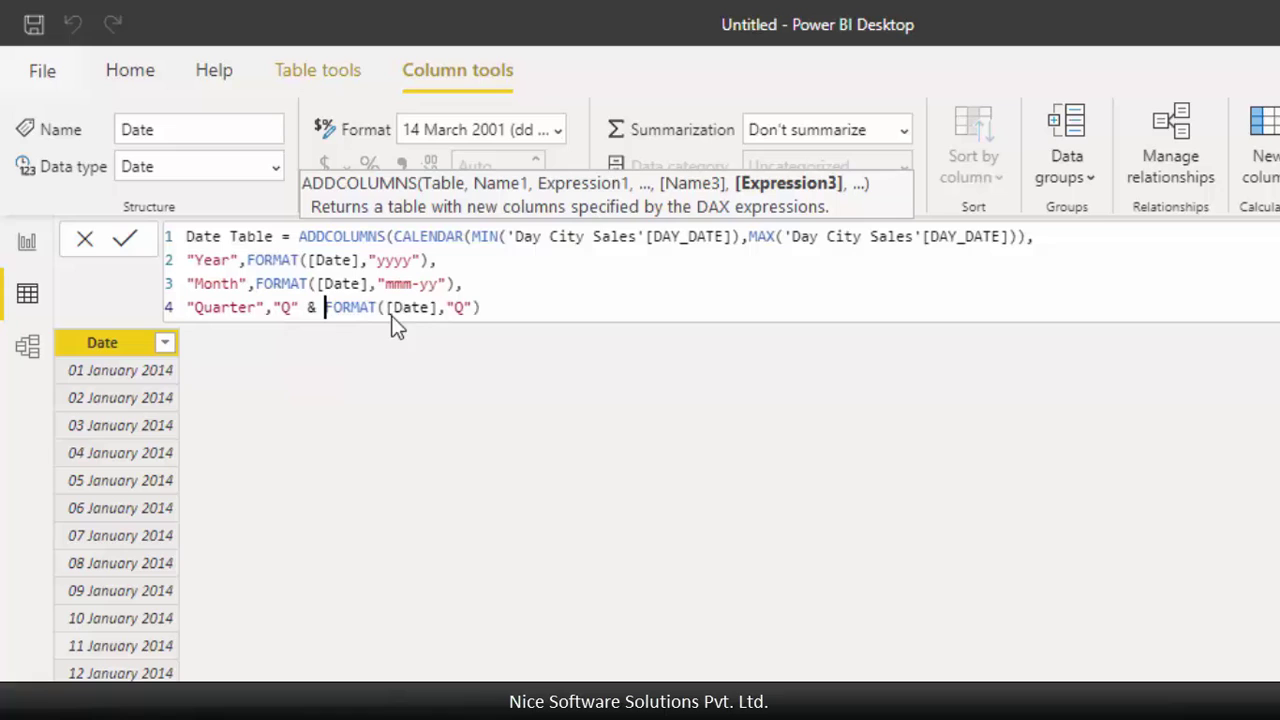
left_click(124, 238)
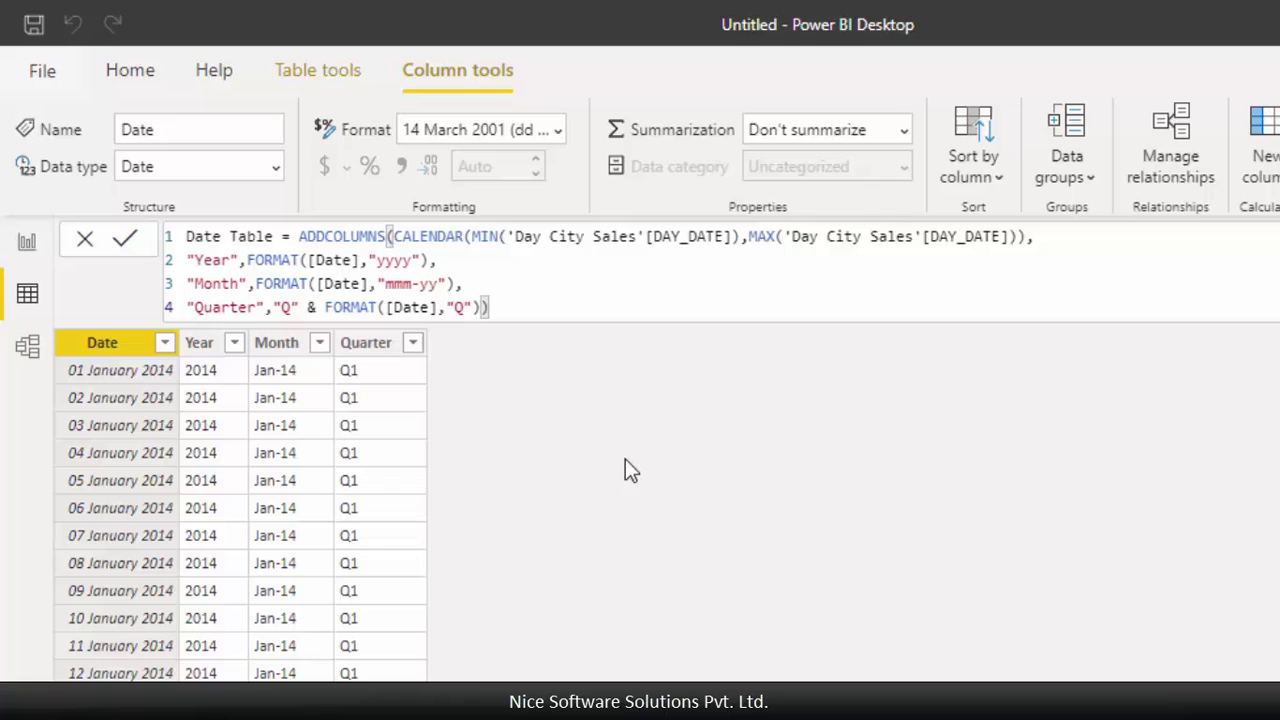
- In Model view, link Date Table's Date to Day City Sales' DAY_DATE
left_click(28, 352)
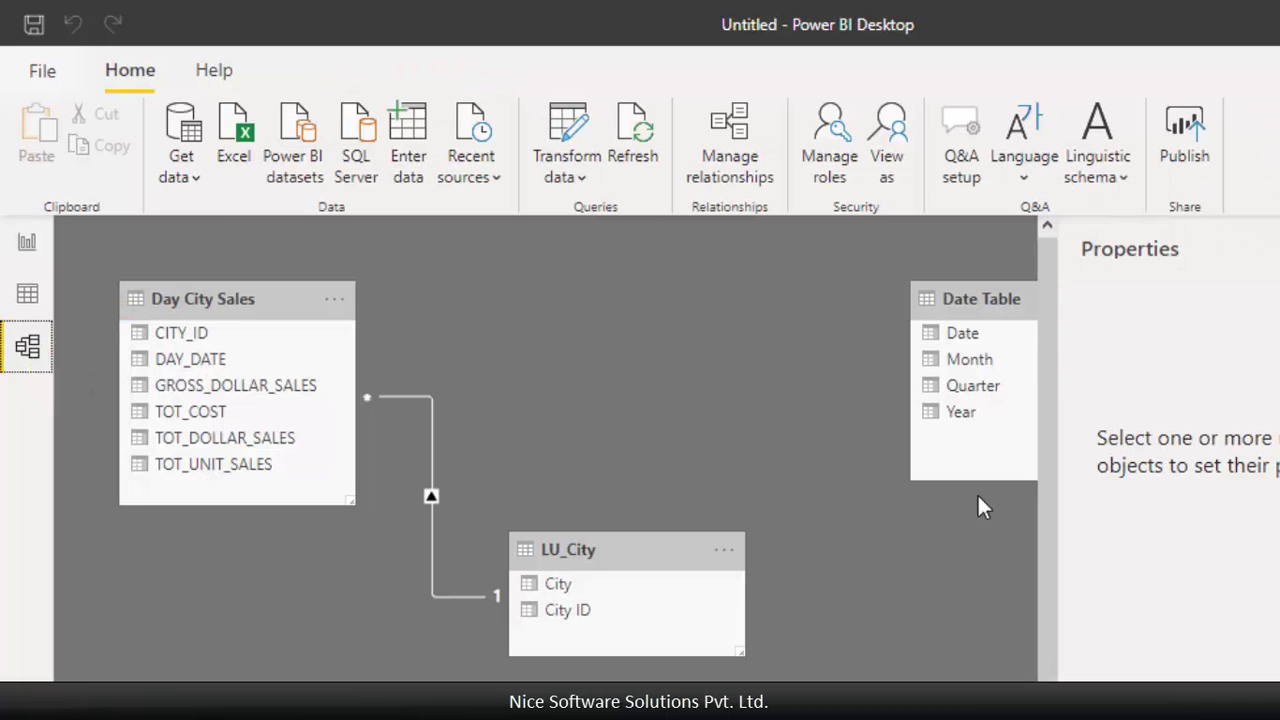
left_click_drag(955, 270, 660, 268)
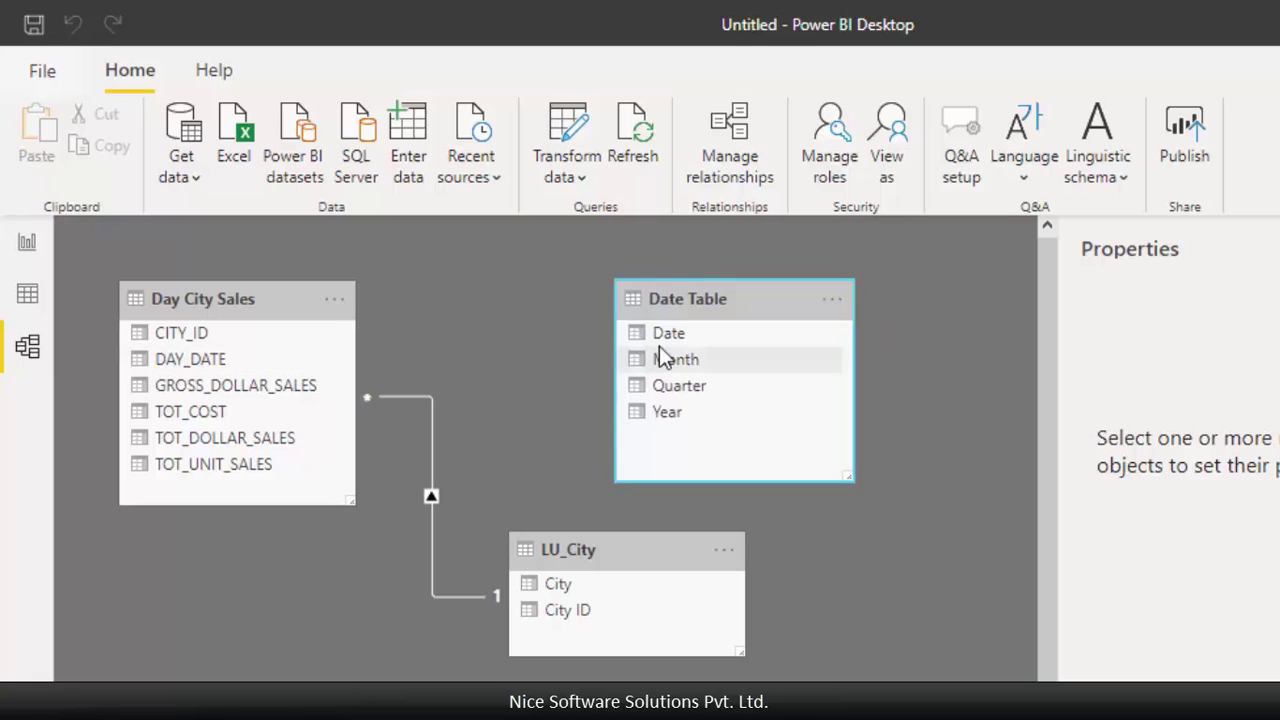
left_click_drag(655, 337, 185, 359)
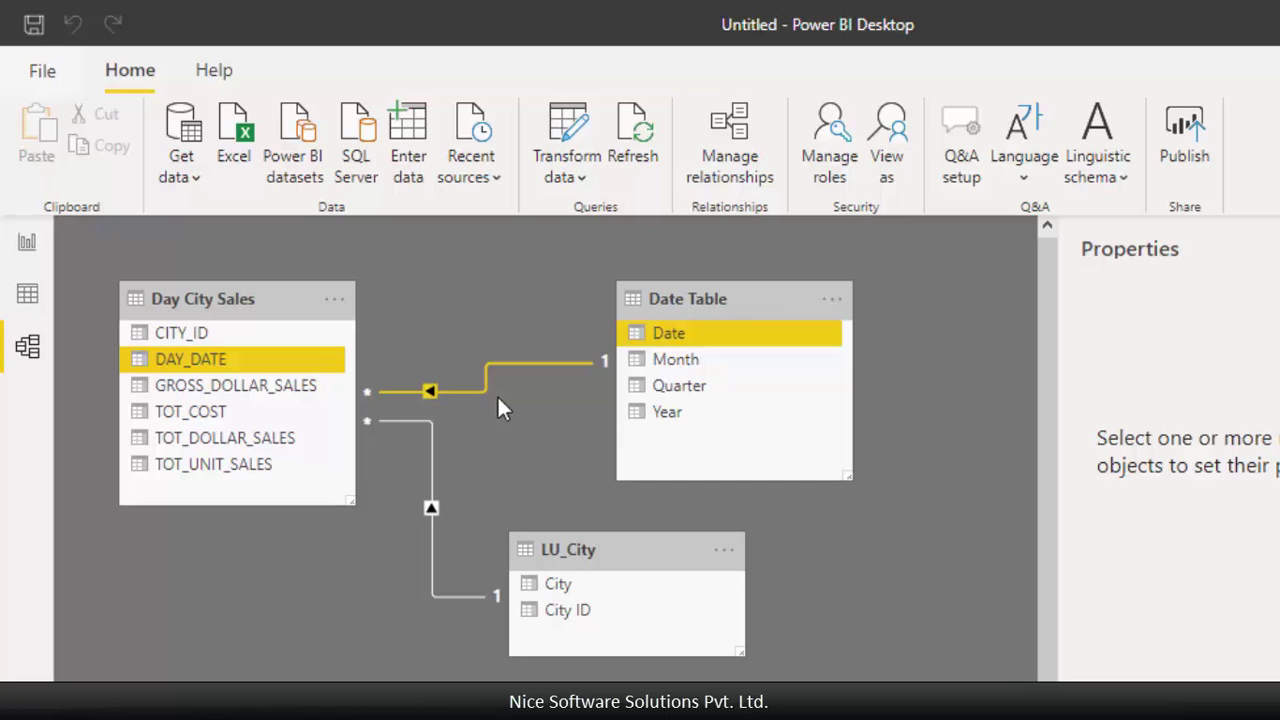
- Back in Data view, write a new measure Revenue = SUM([TOT_DOLLAR_SALES])
left_click(30, 300)
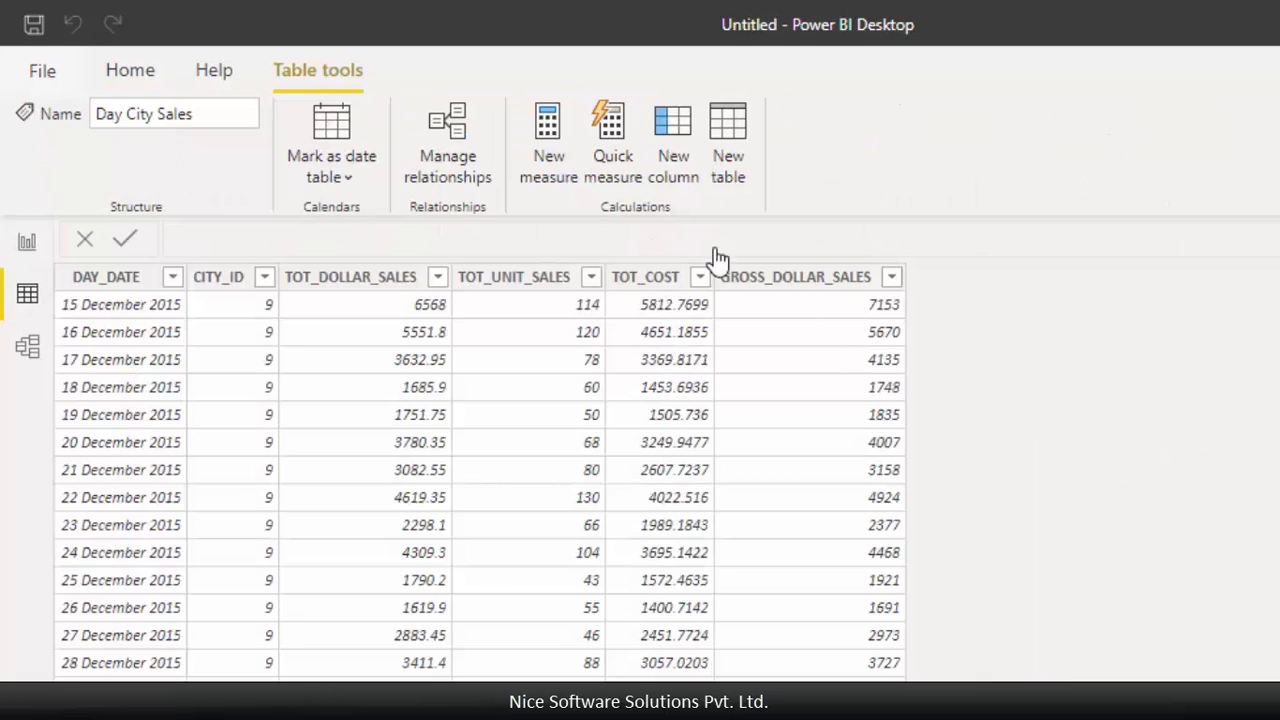
left_click(540, 178)
type("Revenue")
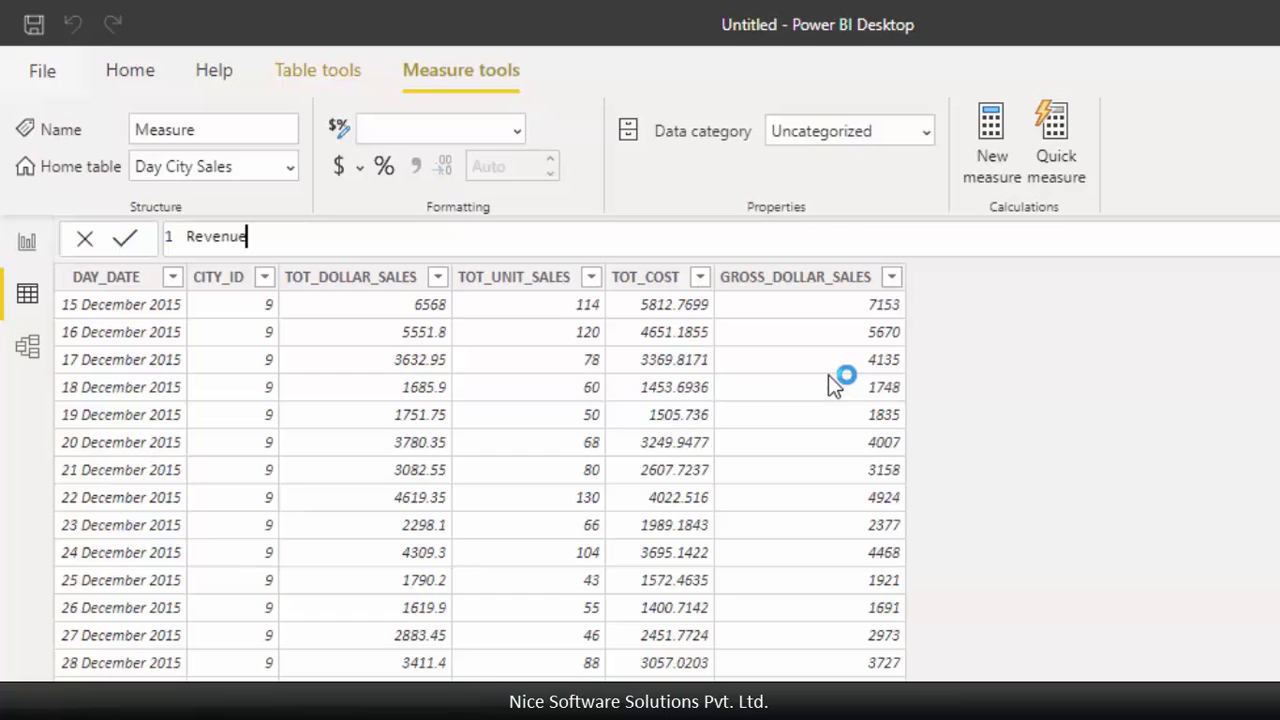
type(" = SUM([to")
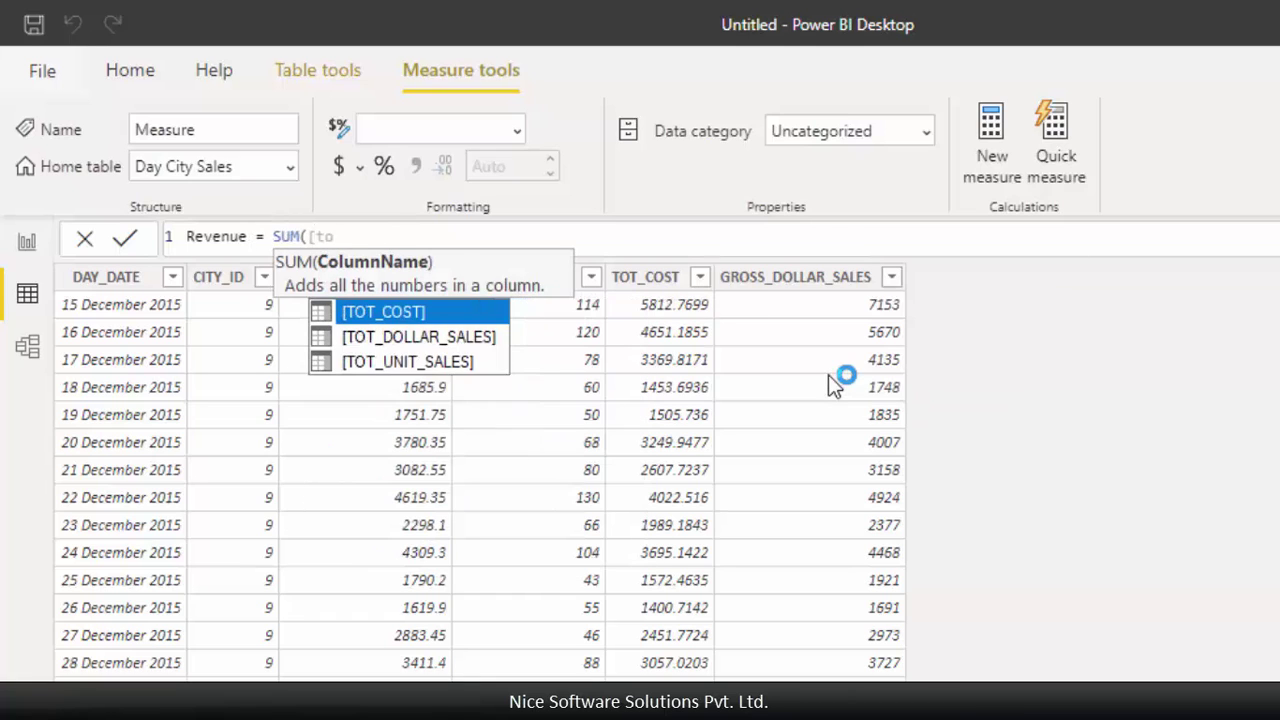
key("Down")
key("Tab")
- Close the Revenue formula and start Revenue LY = CALCULATE(SUM('Day City Sales'[TOT_DOLLAR_SALES])
type(")")
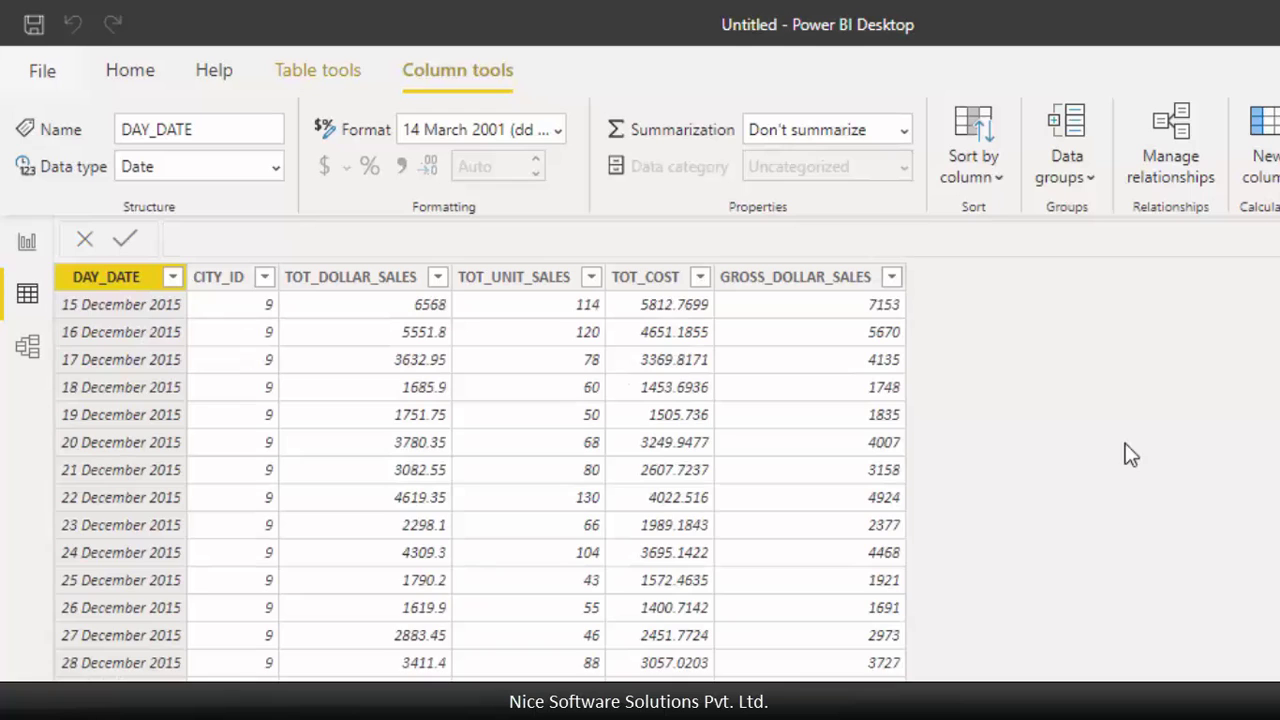
left_click(137, 73)
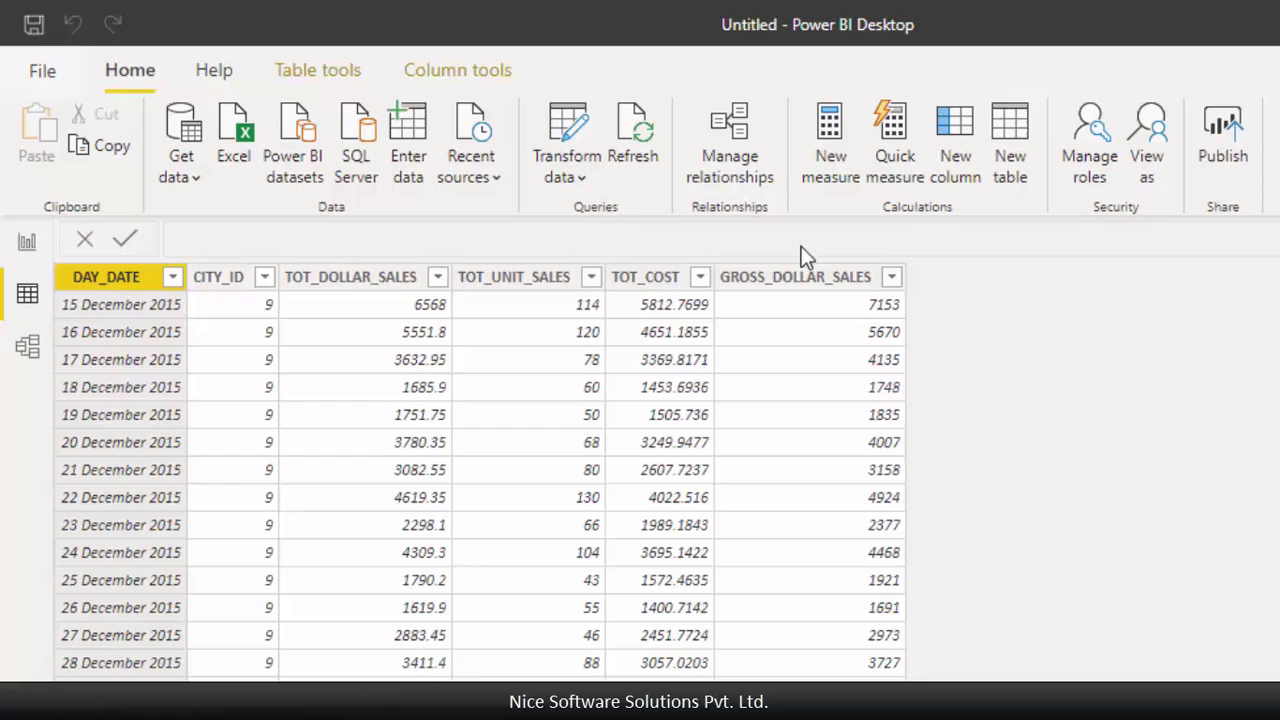
left_click(838, 181)
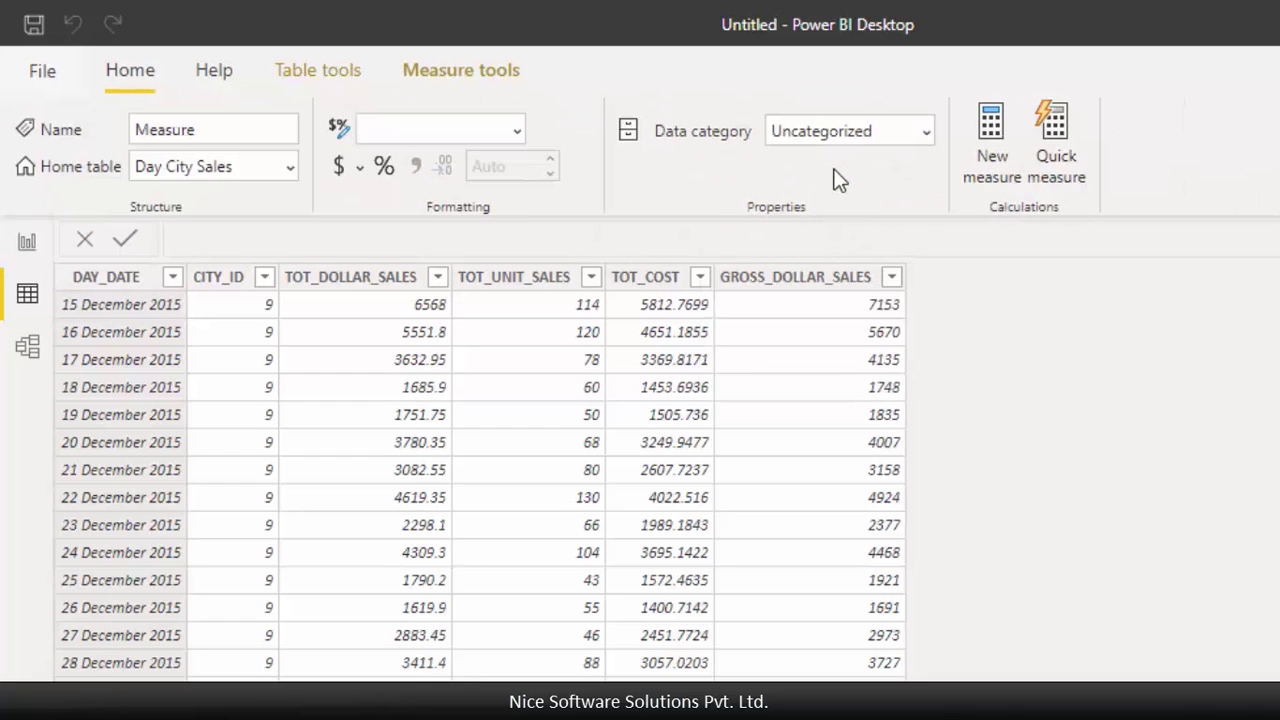
type("Revenue LY")
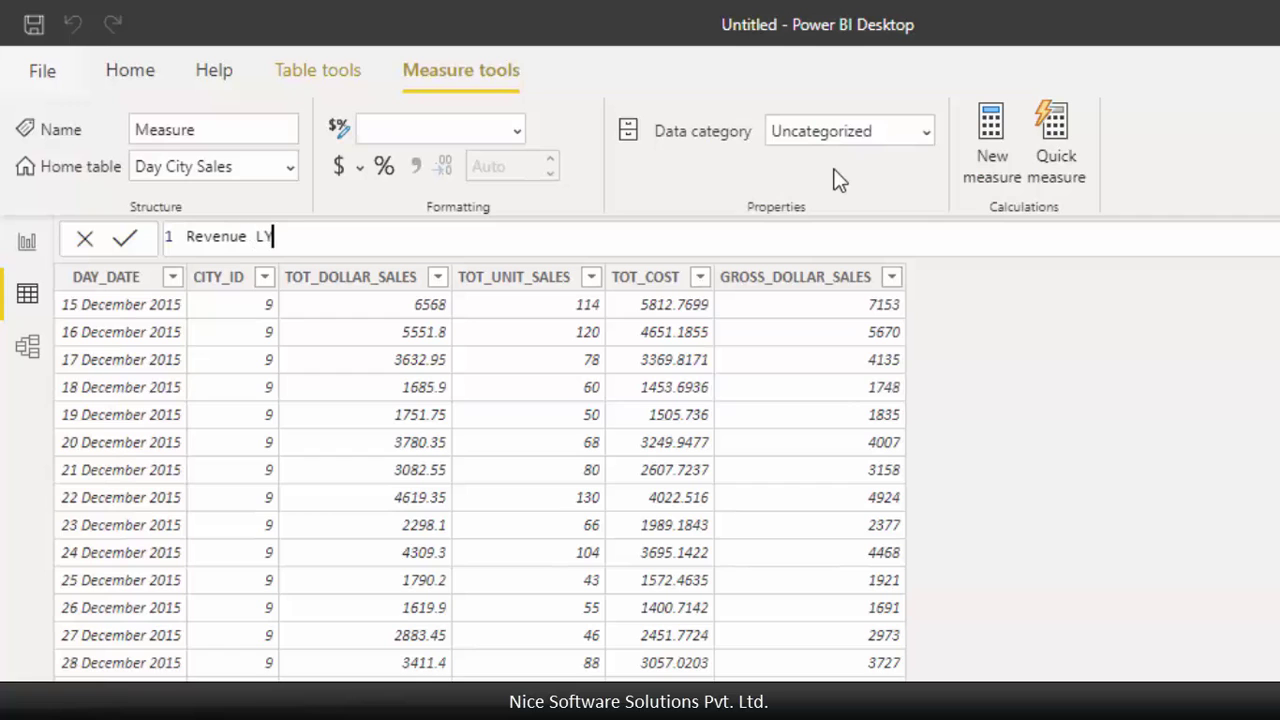
type(" = CALCULATE(SUM(")
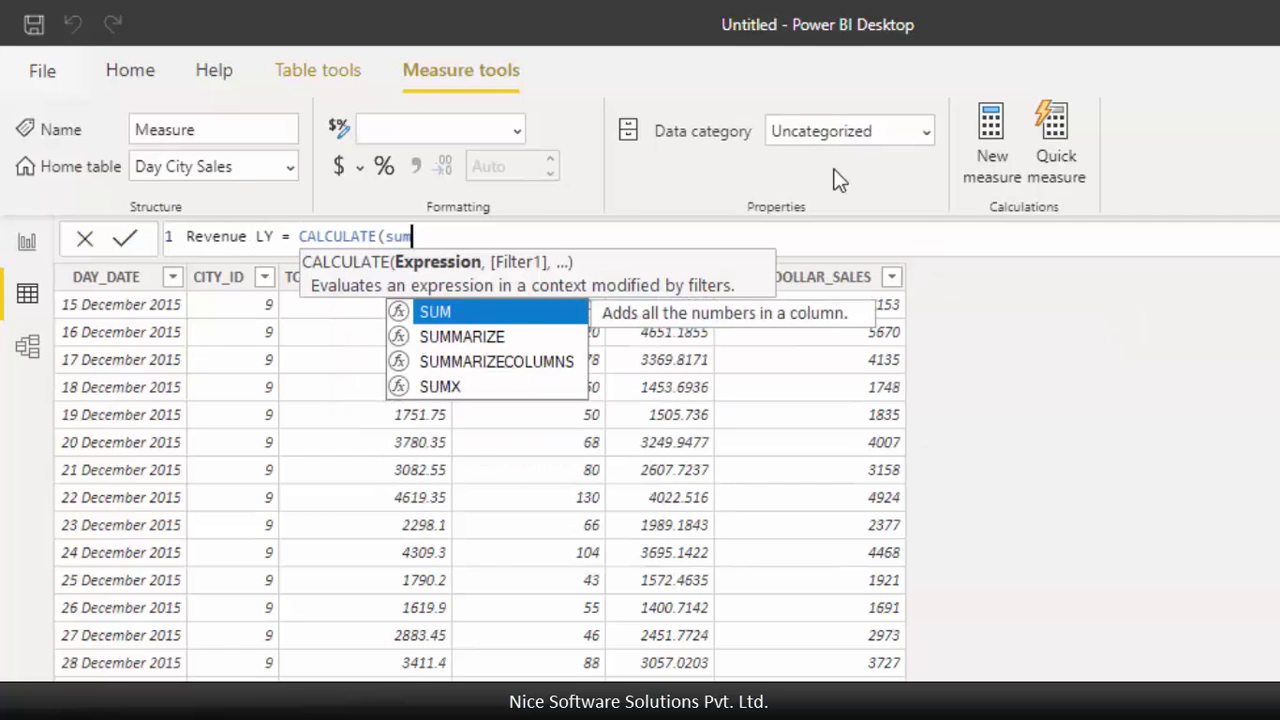
type("tot")
key("Down")
key("Tab")
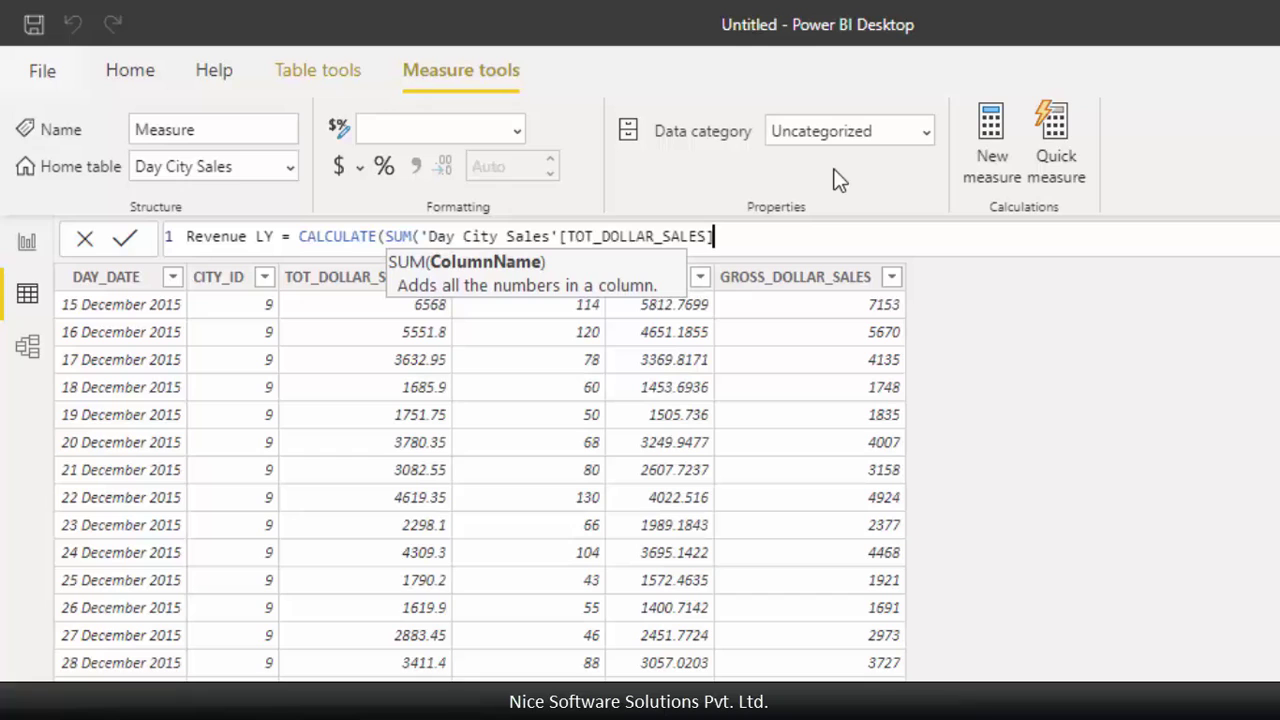
- Add PREVIOUSYEAR('Date Table'[Date]) as the CALCULATE filter to finish Revenue LY
type(")")
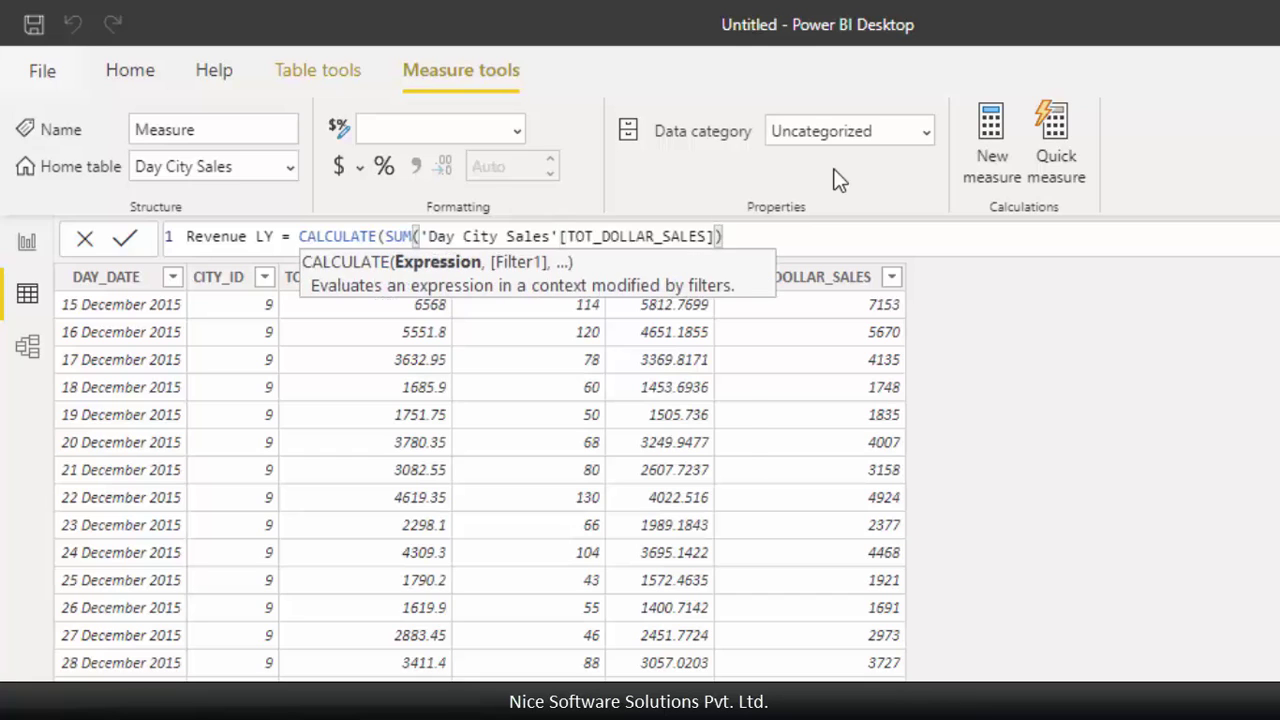
type(",pre")
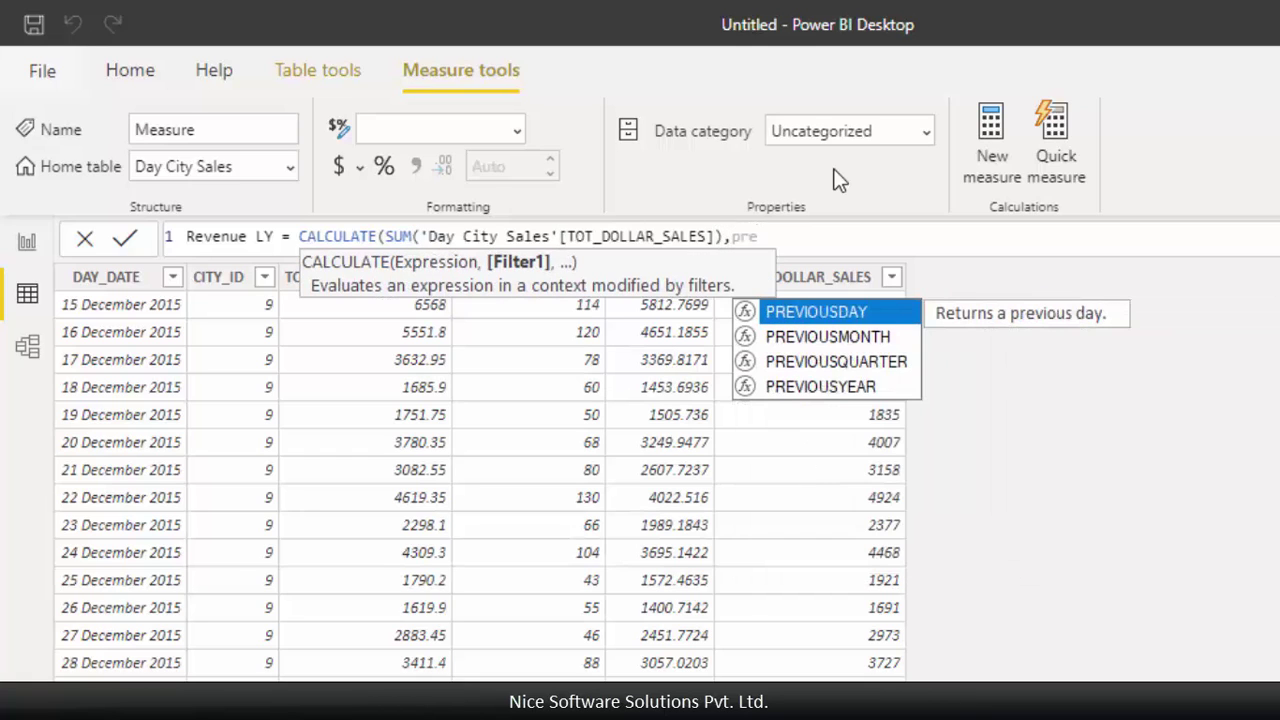
key("Down")
key("Down")
key("Down")
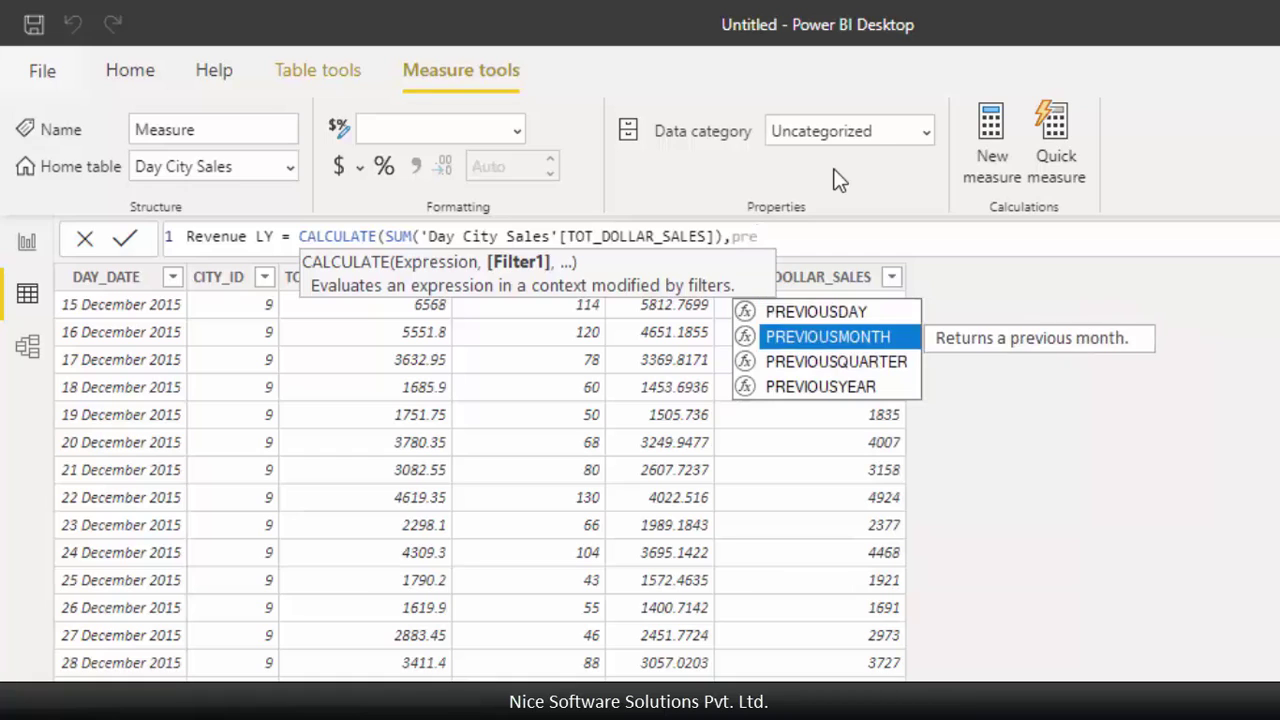
key("Up")
key("Up")
key("Up")
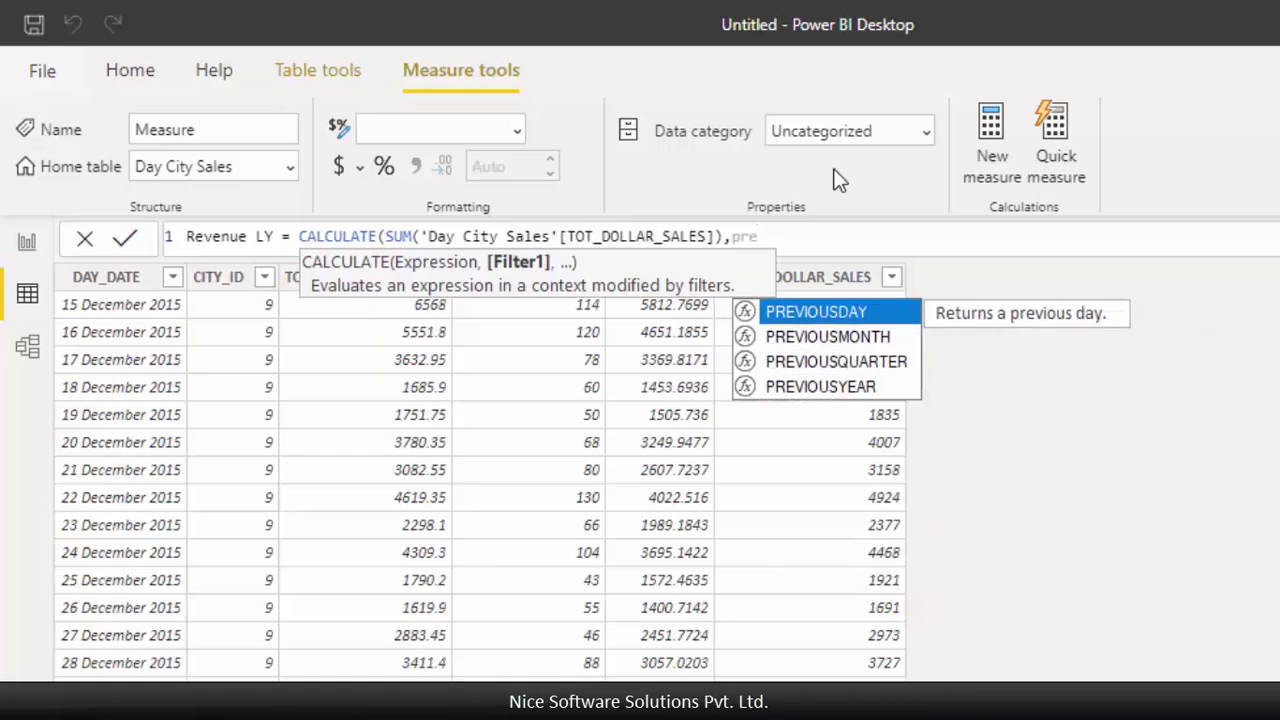
key("Down")
key("Down")
key("Down")
key("Up")
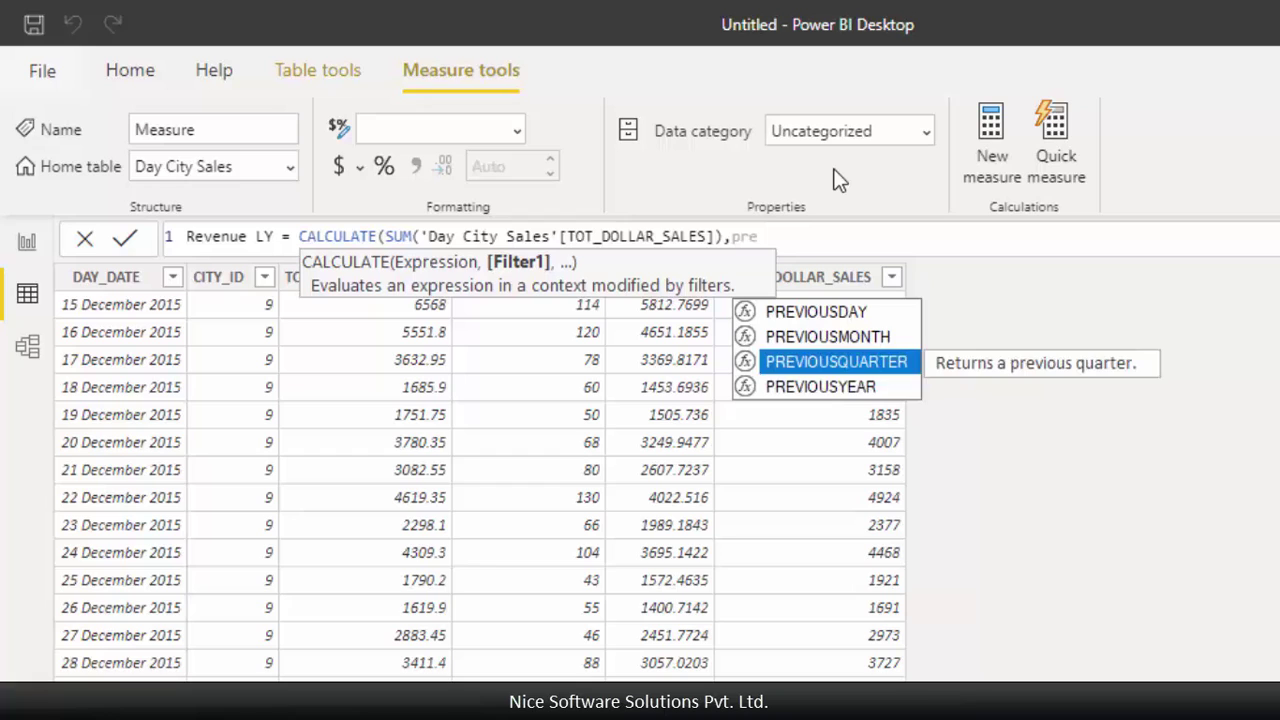
key("Down")
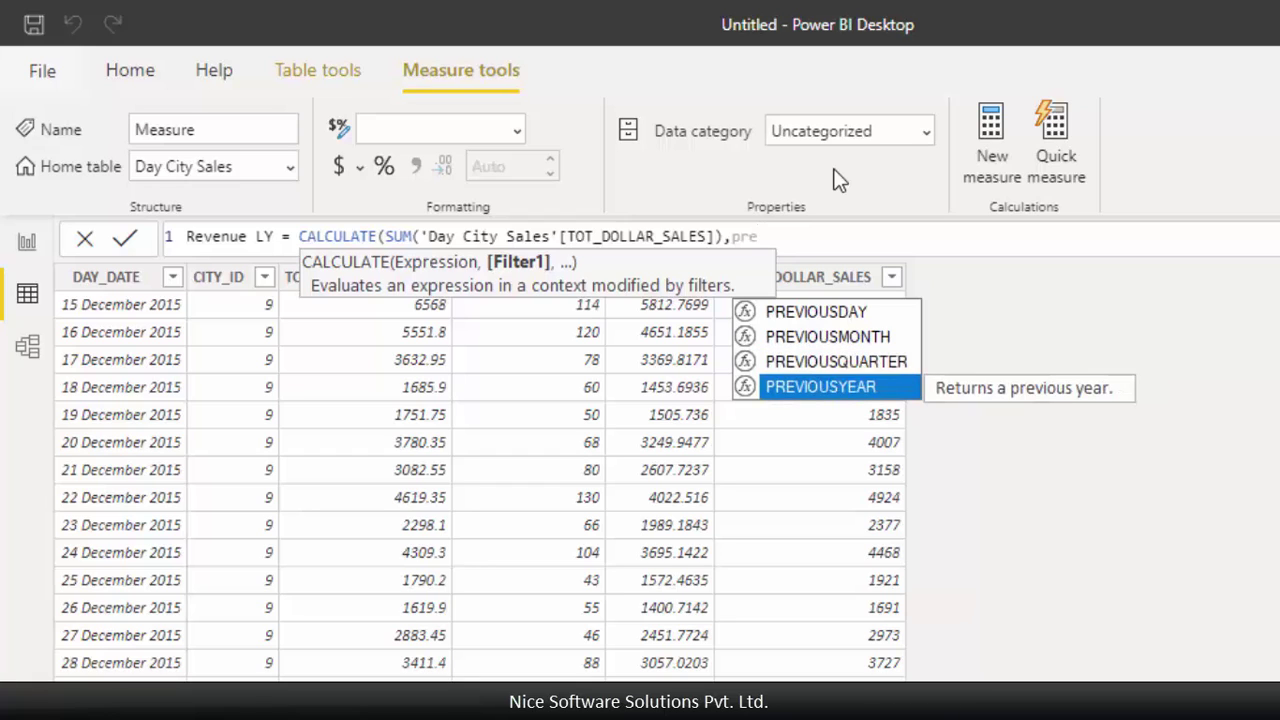
key("Tab")
type("(")
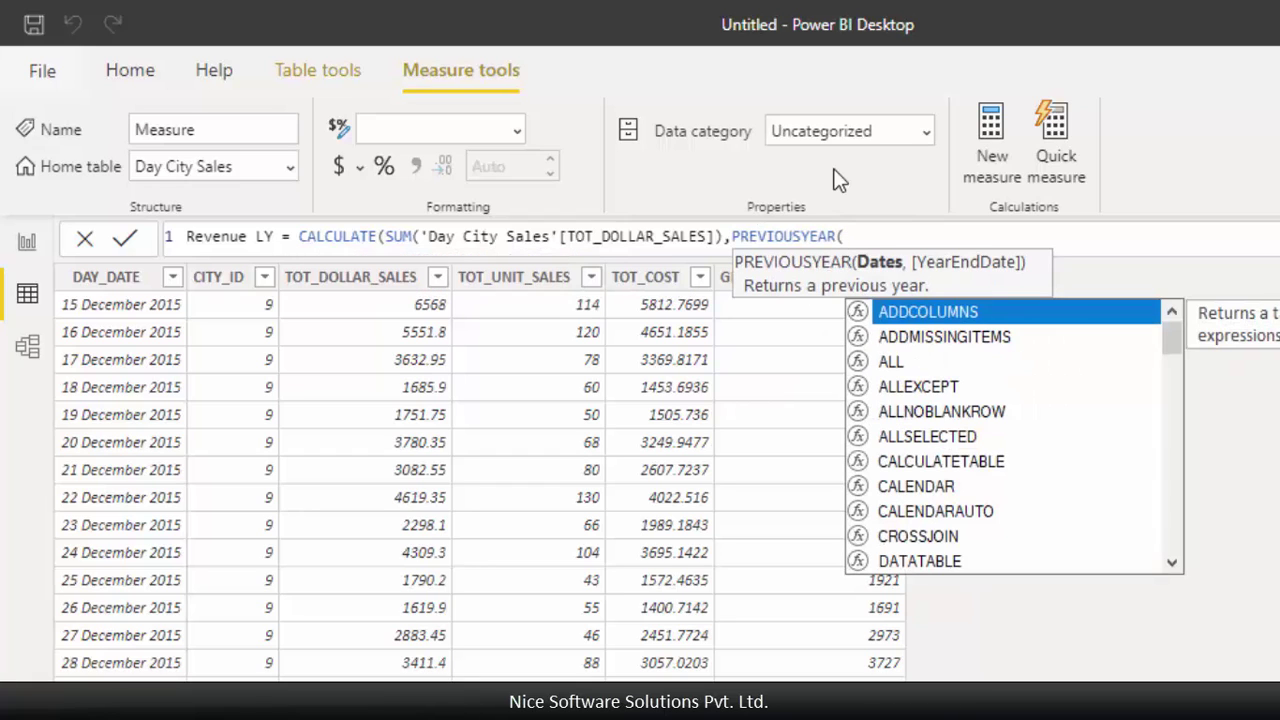
type("date")
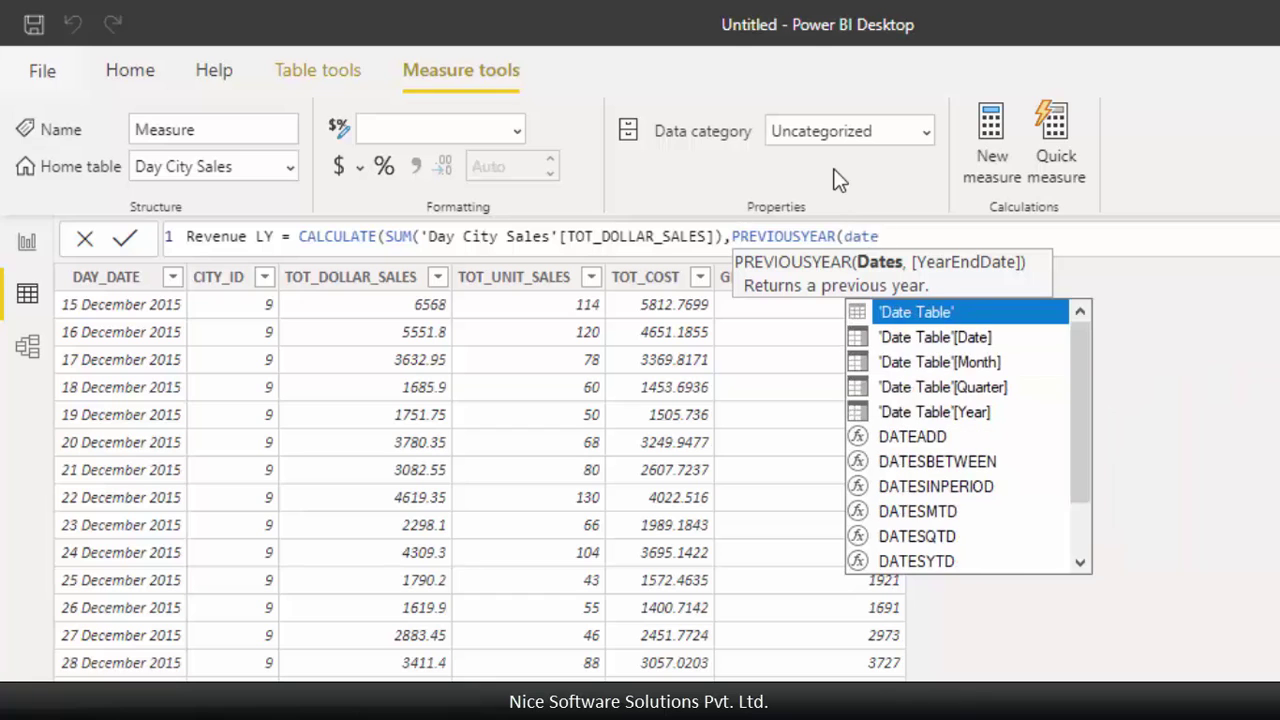
key("Down")
key("Tab")
type("))")
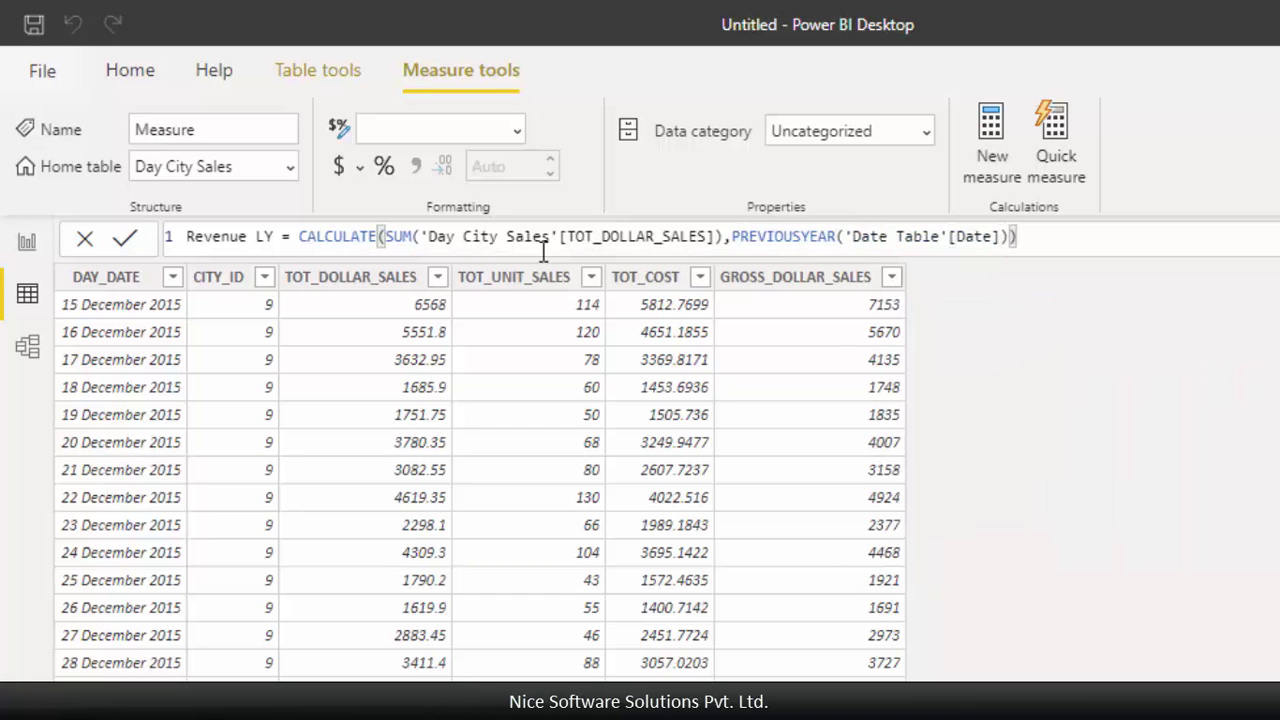
- Commit Revenue LY, then place a Table visual on the report page listing Year
left_click(124, 237)
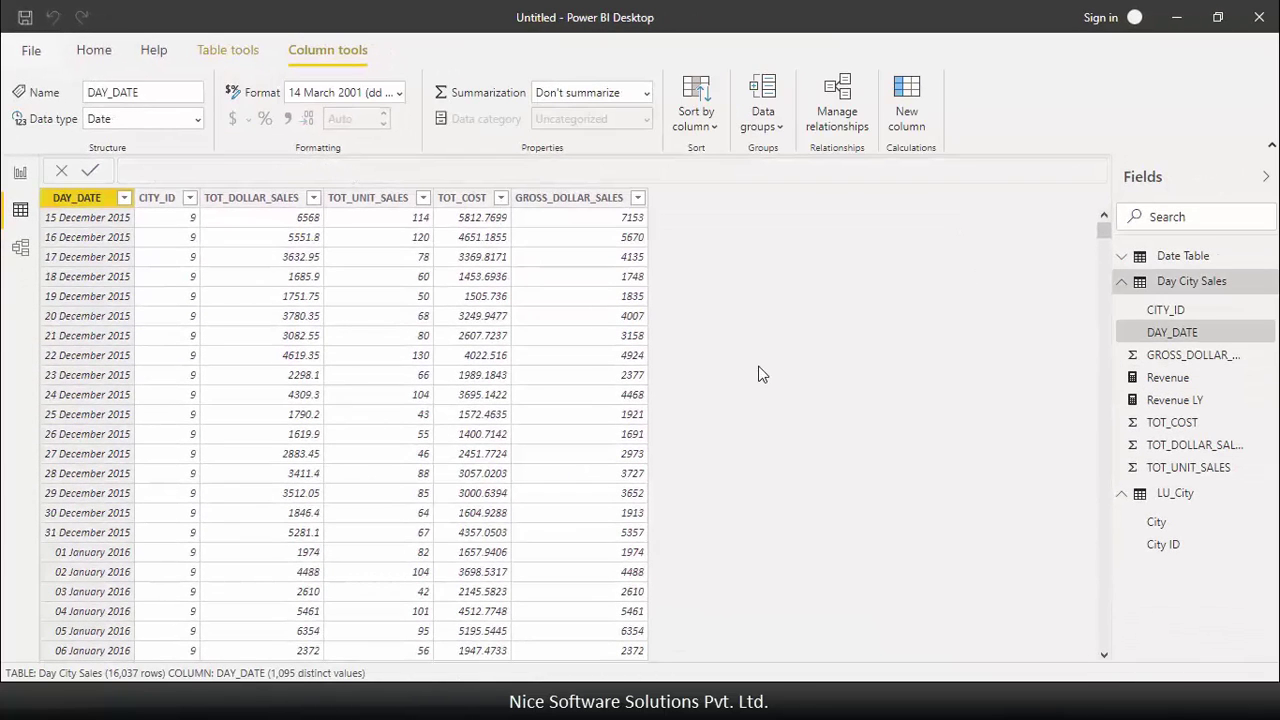
left_click(20, 172)
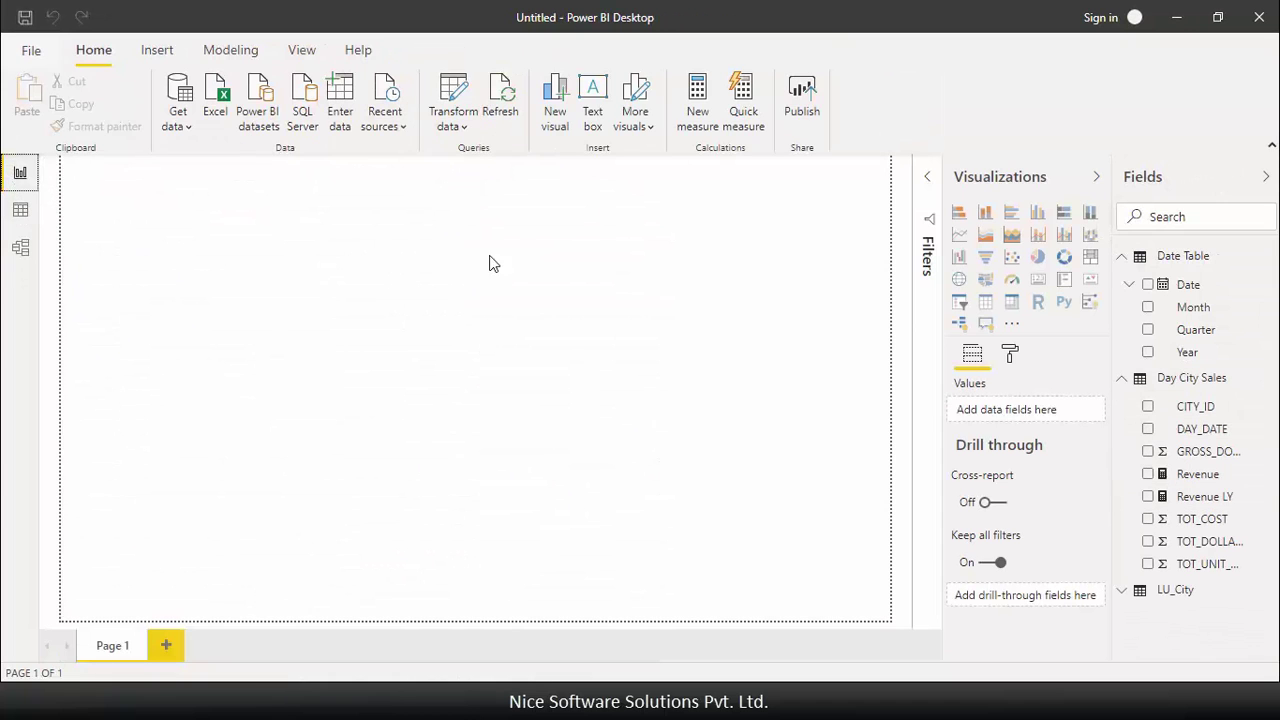
left_click(985, 301)
left_click_drag(176, 263, 474, 363)
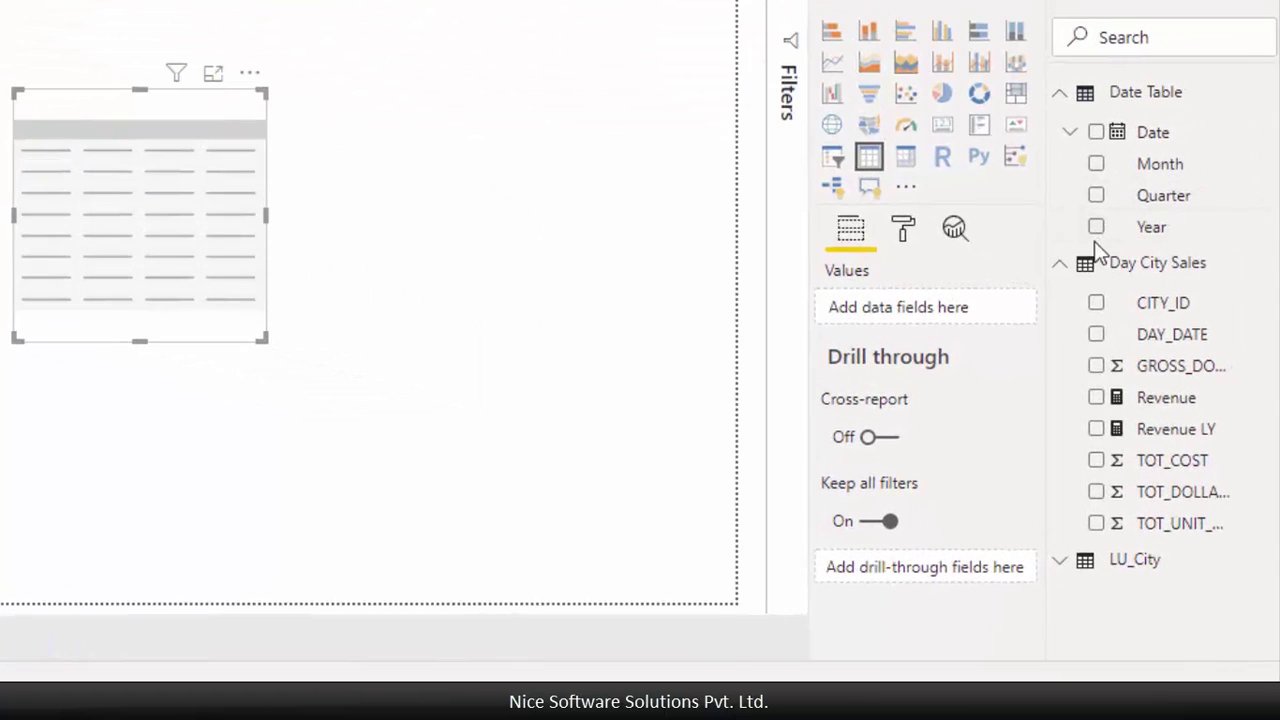
left_click(1096, 229)
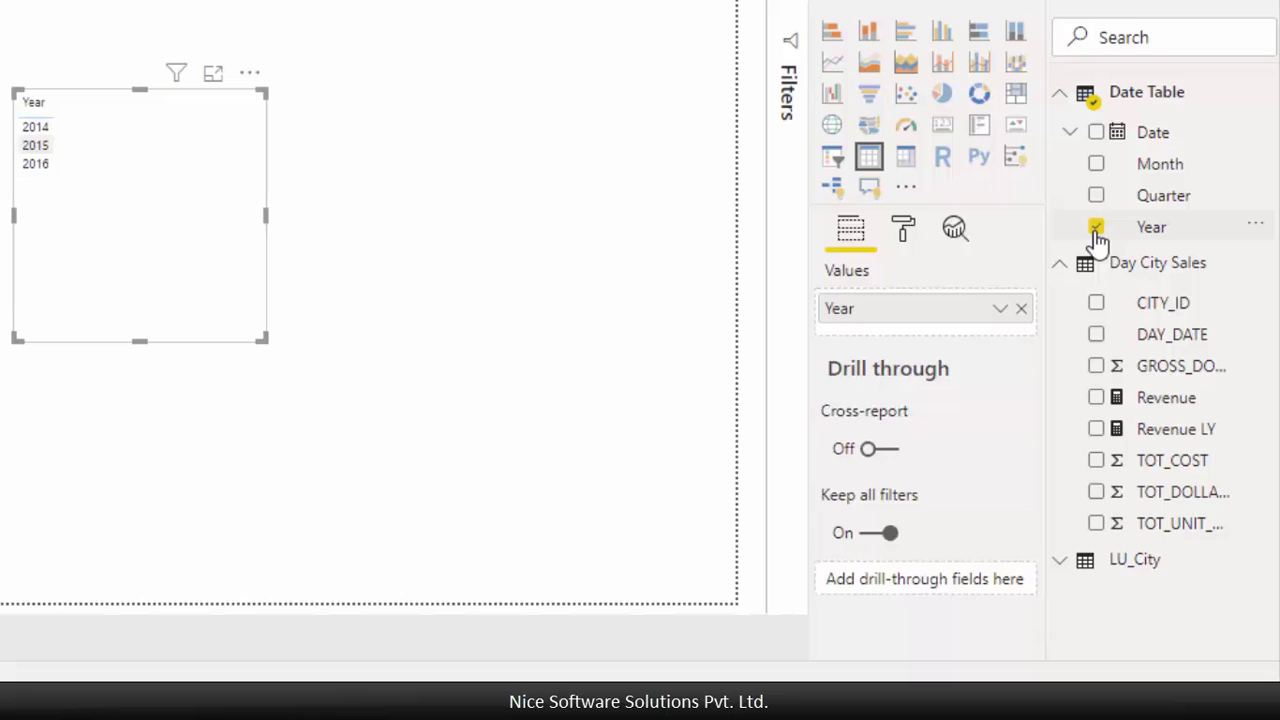
- Set the table's Grid text size to 16 pt
left_click(902, 237)
left_click(889, 440)
left_click_drag(1034, 400, 1034, 514)
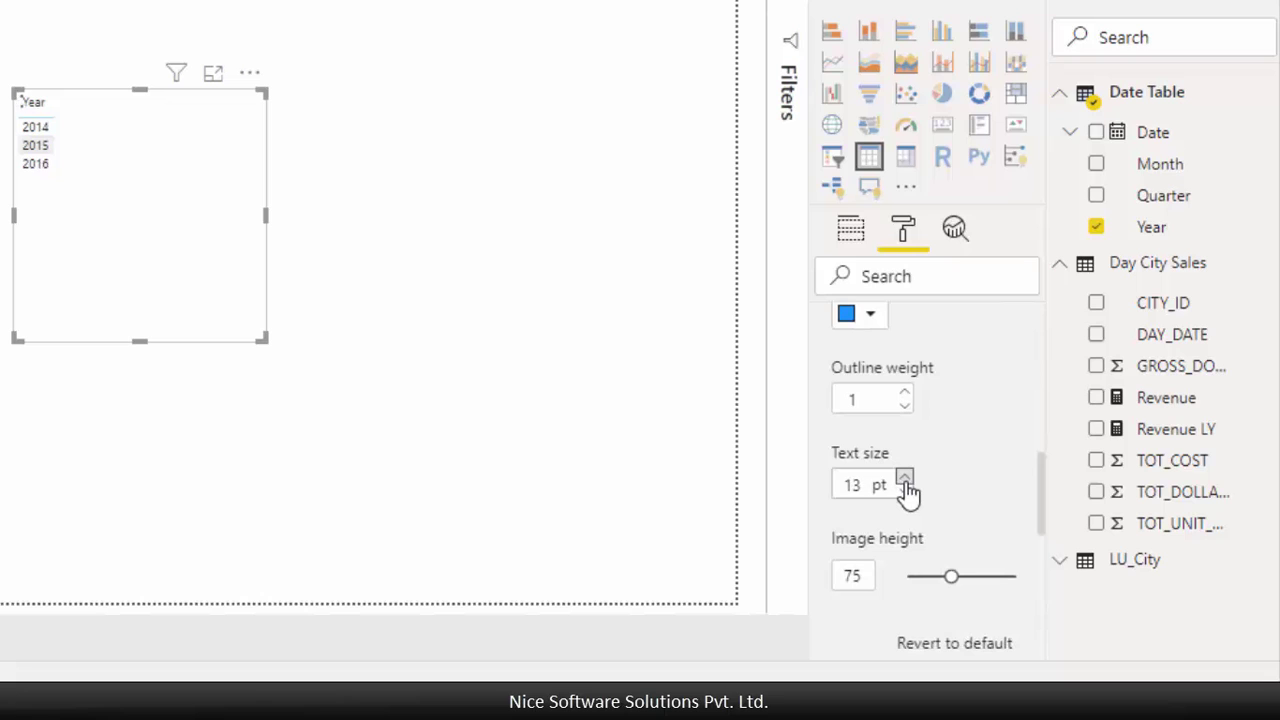
left_click(905, 479)
left_click(905, 479)
left_click(905, 479)
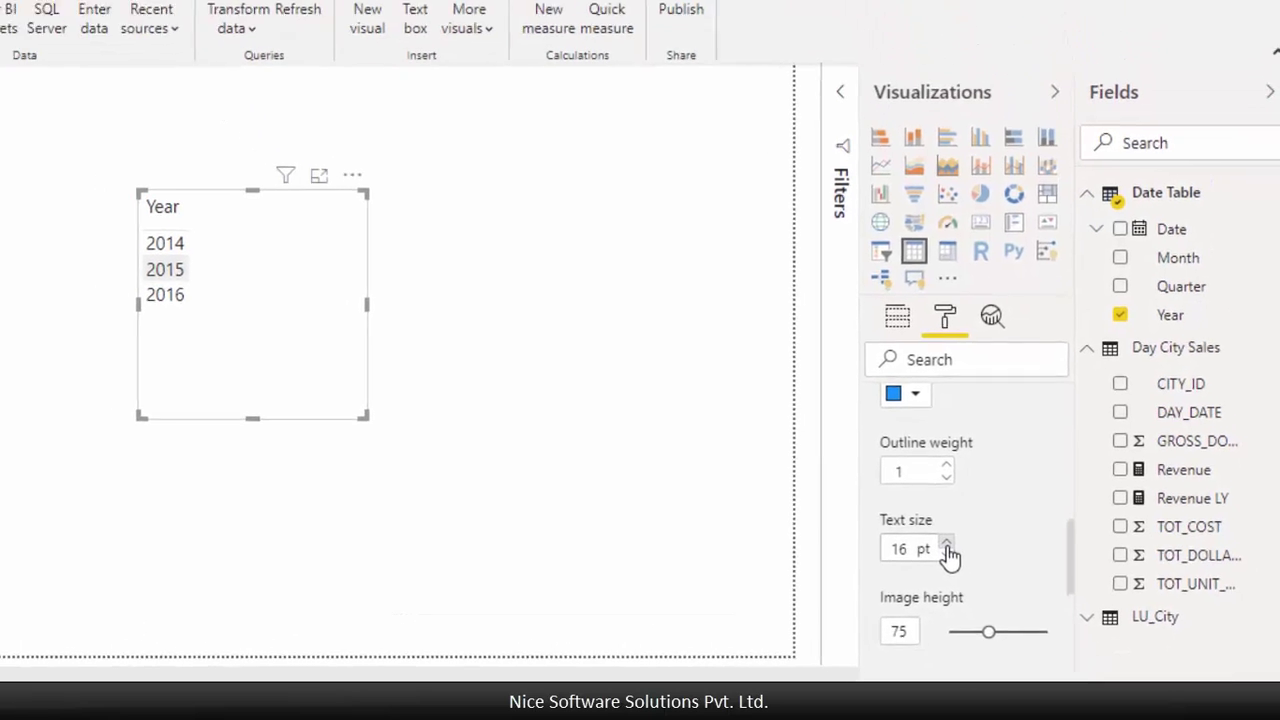
- Add Revenue and Revenue LY to the Year table, widening and repositioning the visual
left_click(897, 323)
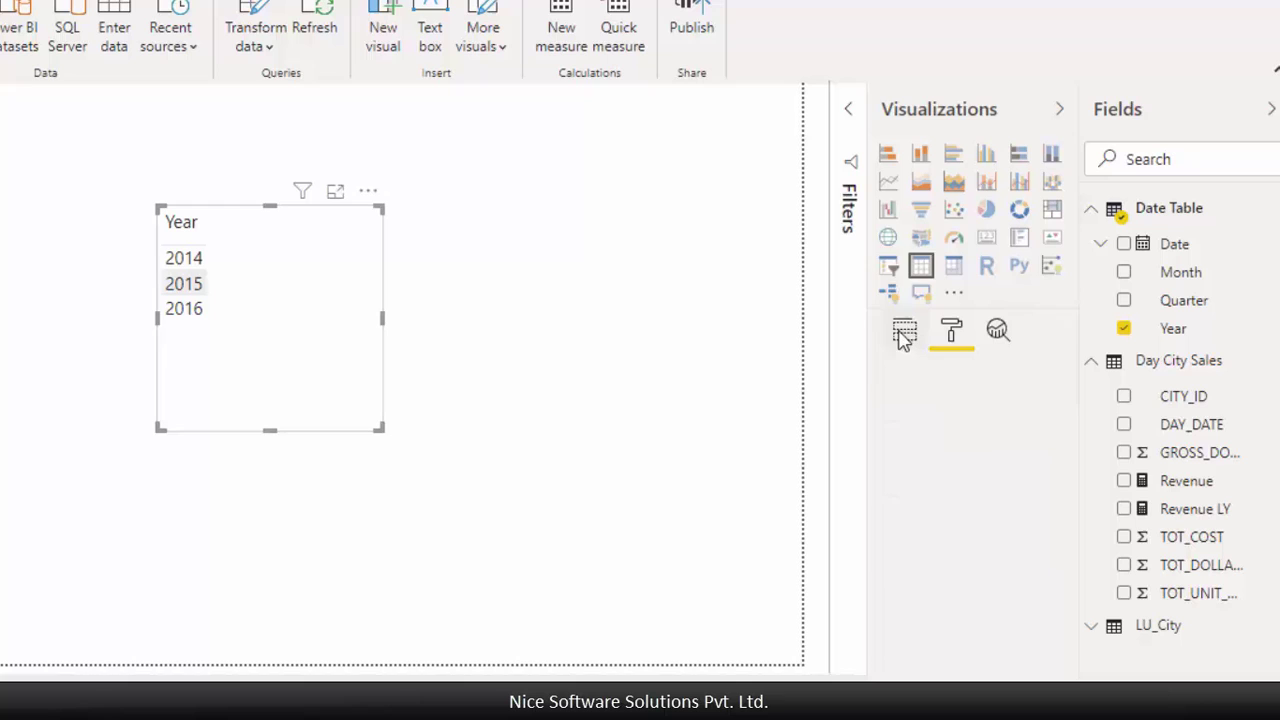
left_click(1124, 481)
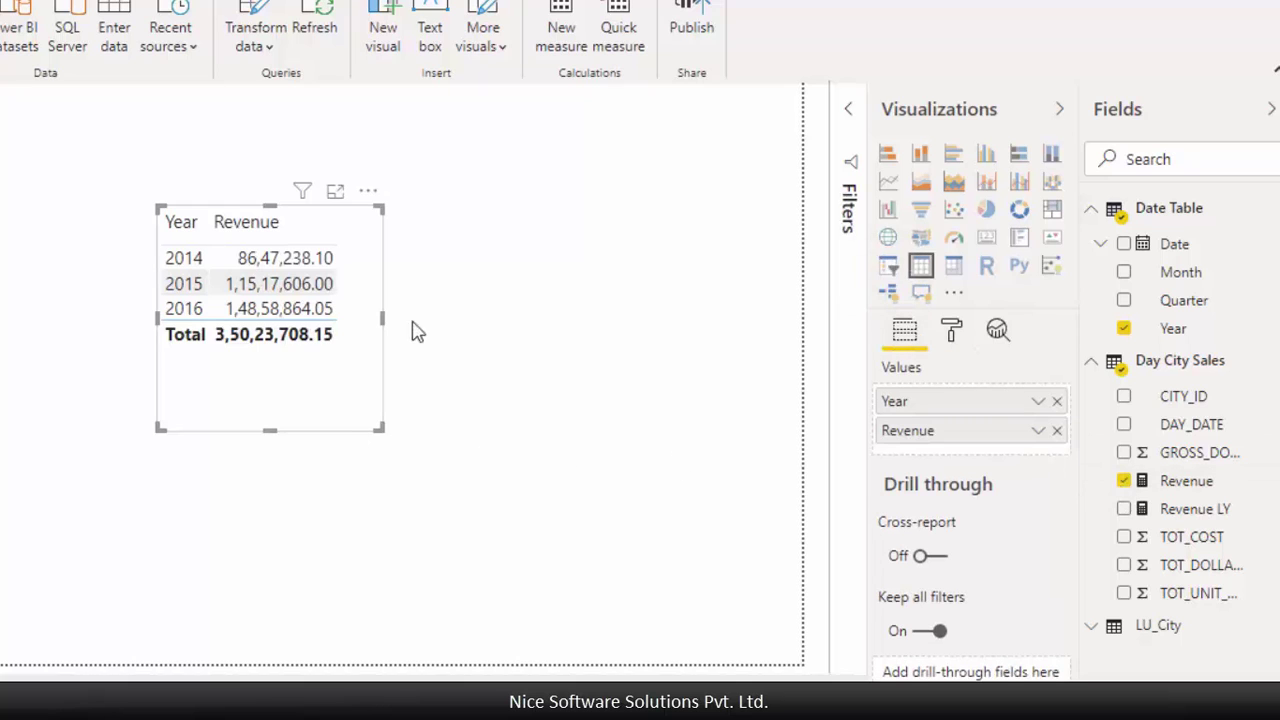
left_click_drag(382, 318, 671, 352)
left_click_drag(566, 363, 497, 363)
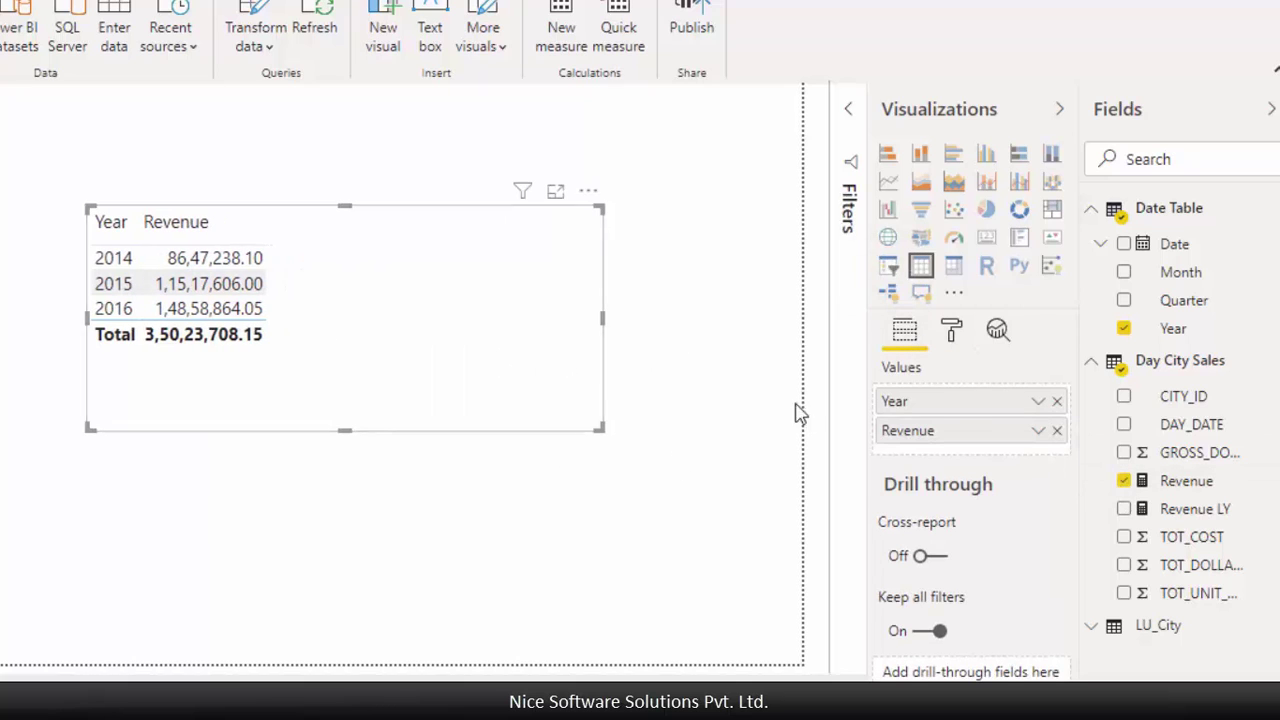
left_click(1124, 509)
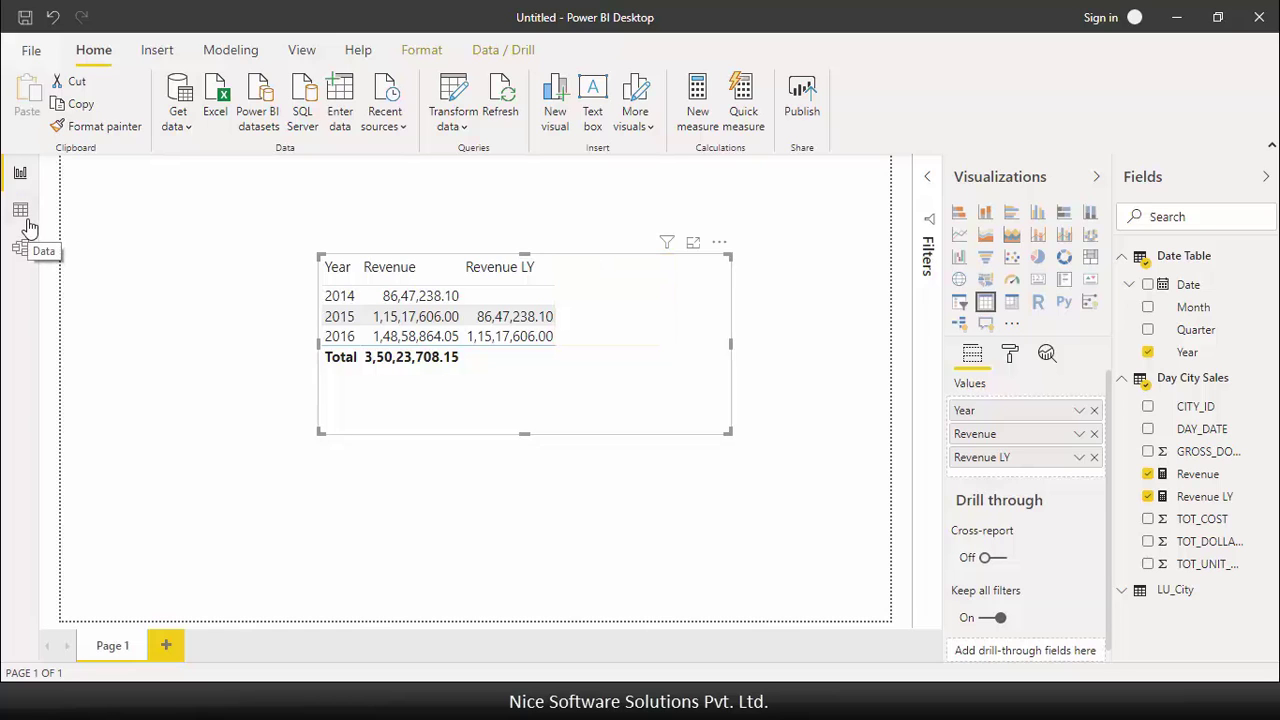
- Create a Growth% measure, ([Revenue]-[Revenue LY])/[Revenue], from the Day City Sales data grid
left_click(27, 222)
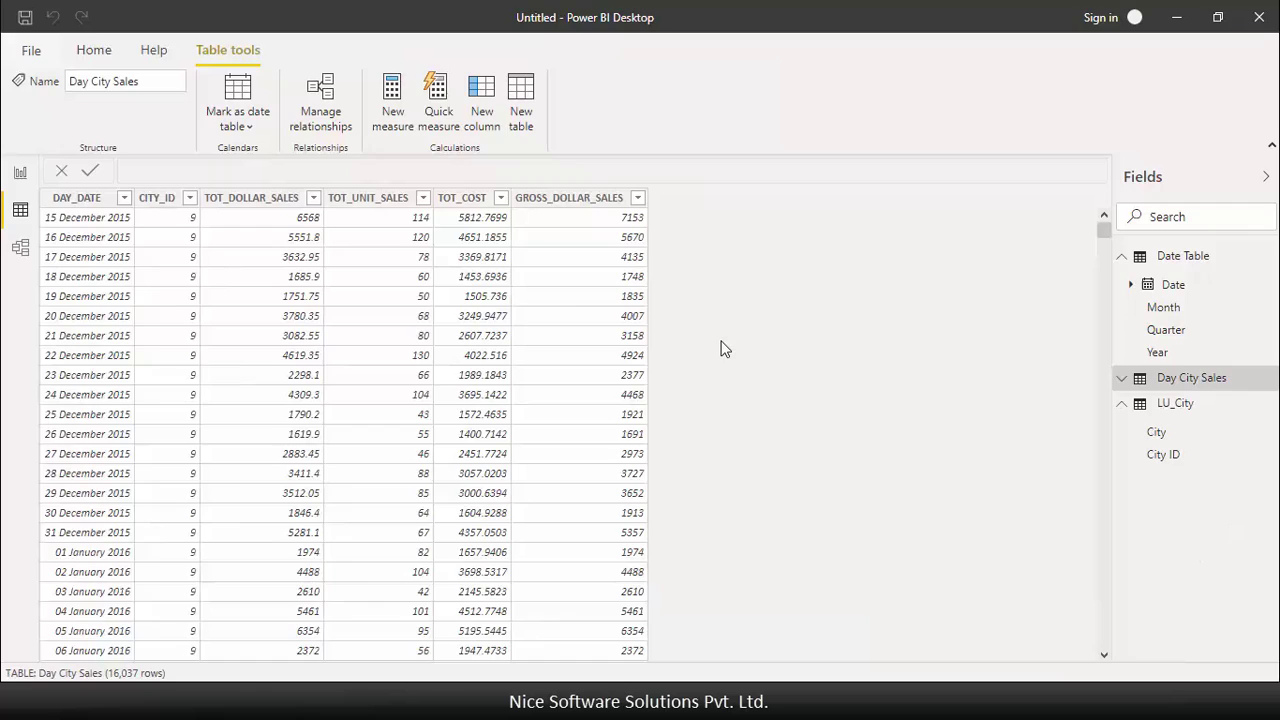
left_click(140, 70)
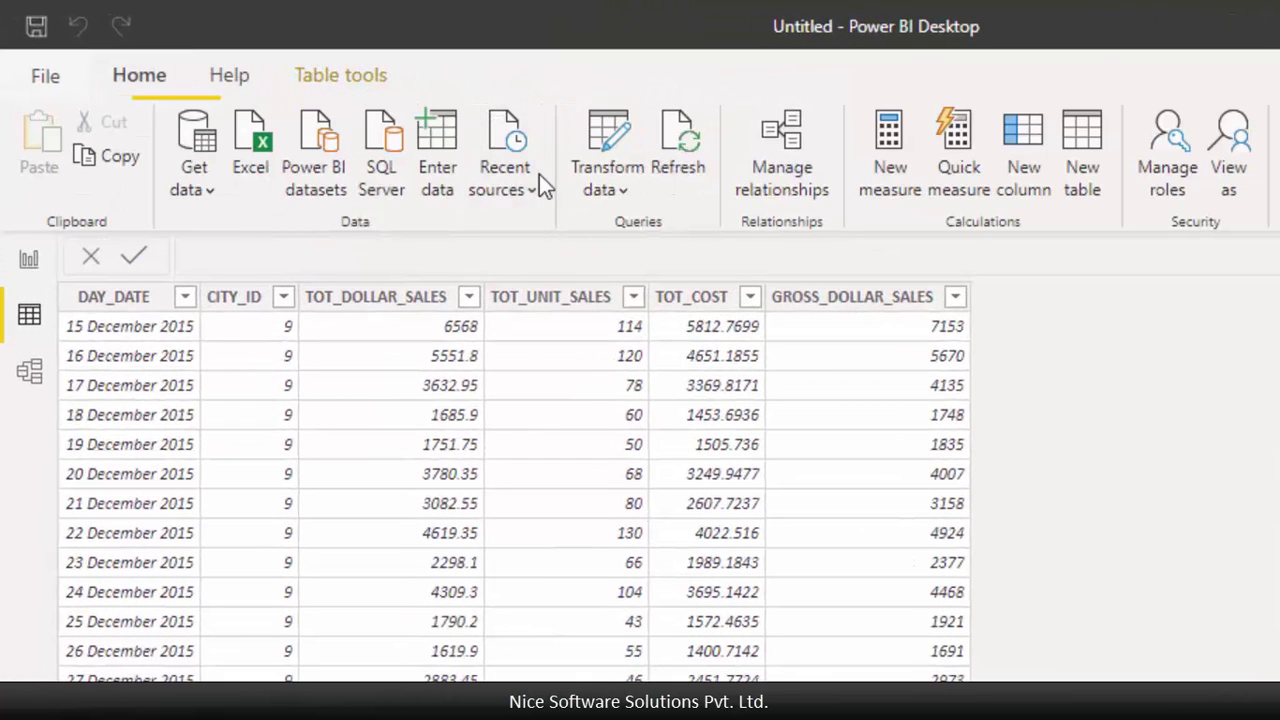
left_click(893, 206)
type("Growth% =")
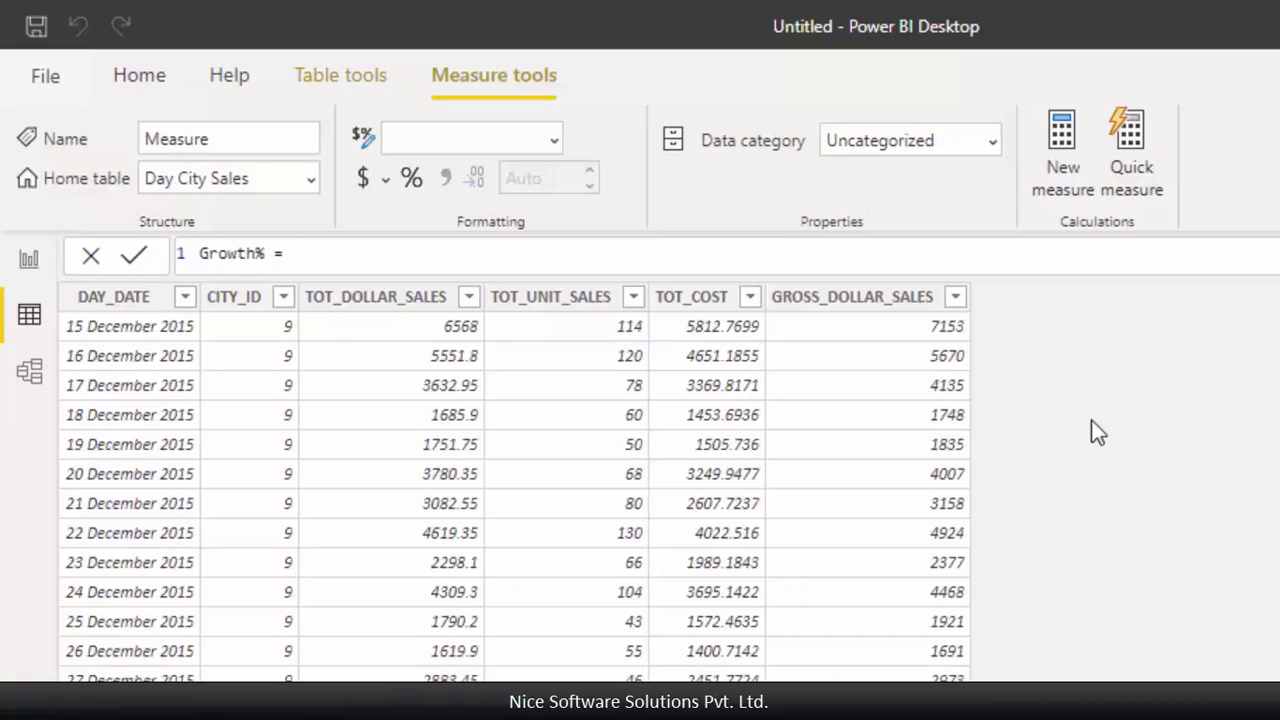
type(" ([")
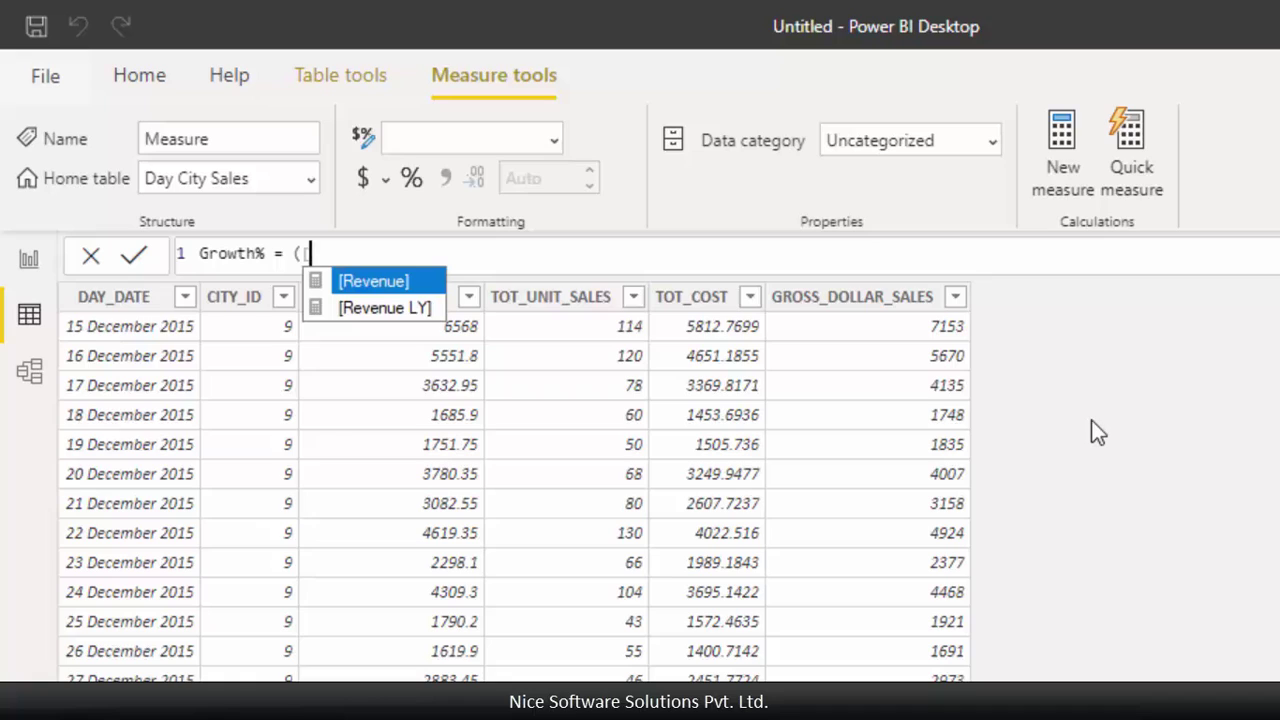
key("Tab")
type("-")
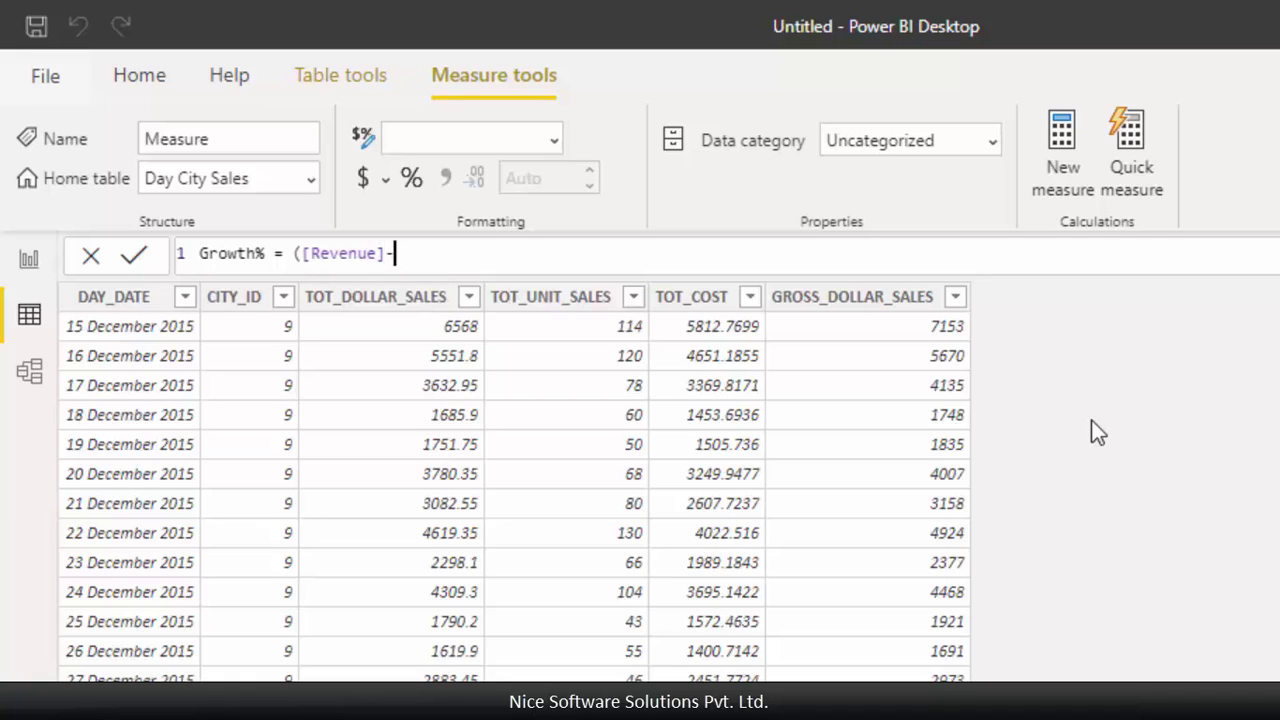
type("[")
key("Down")
key("Tab")
type(")/[")
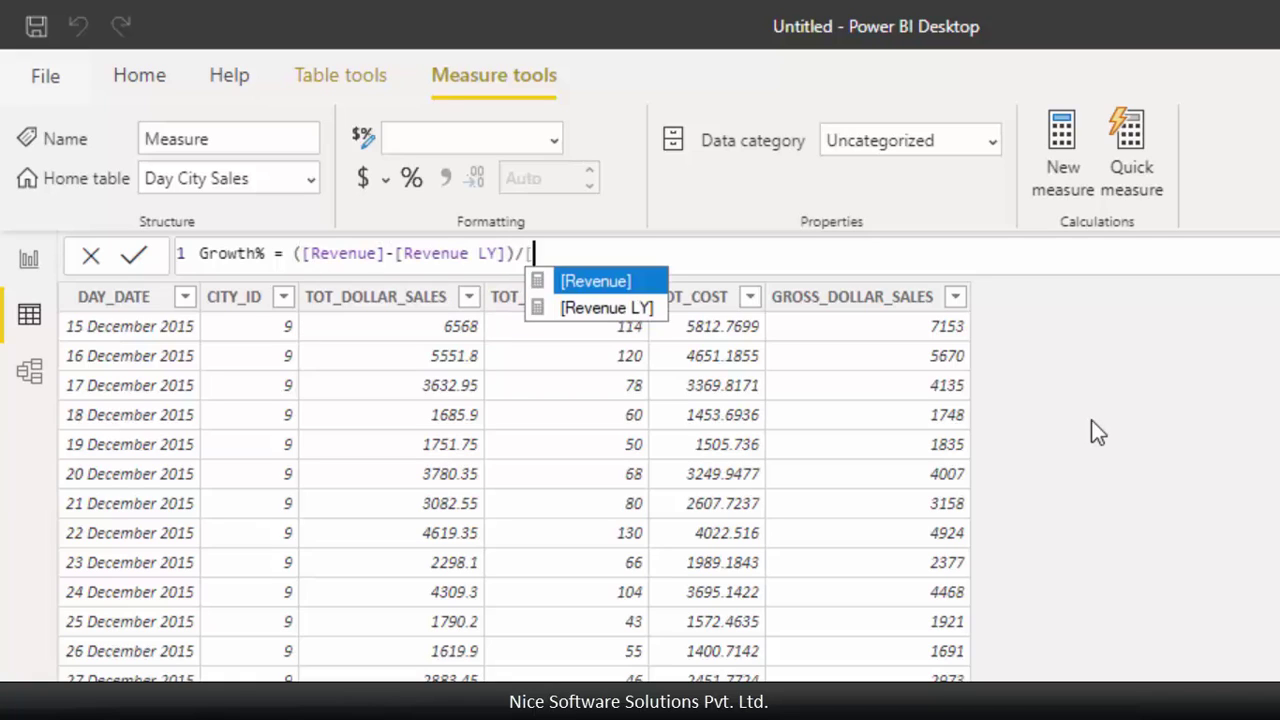
key("Tab")
key("Return")
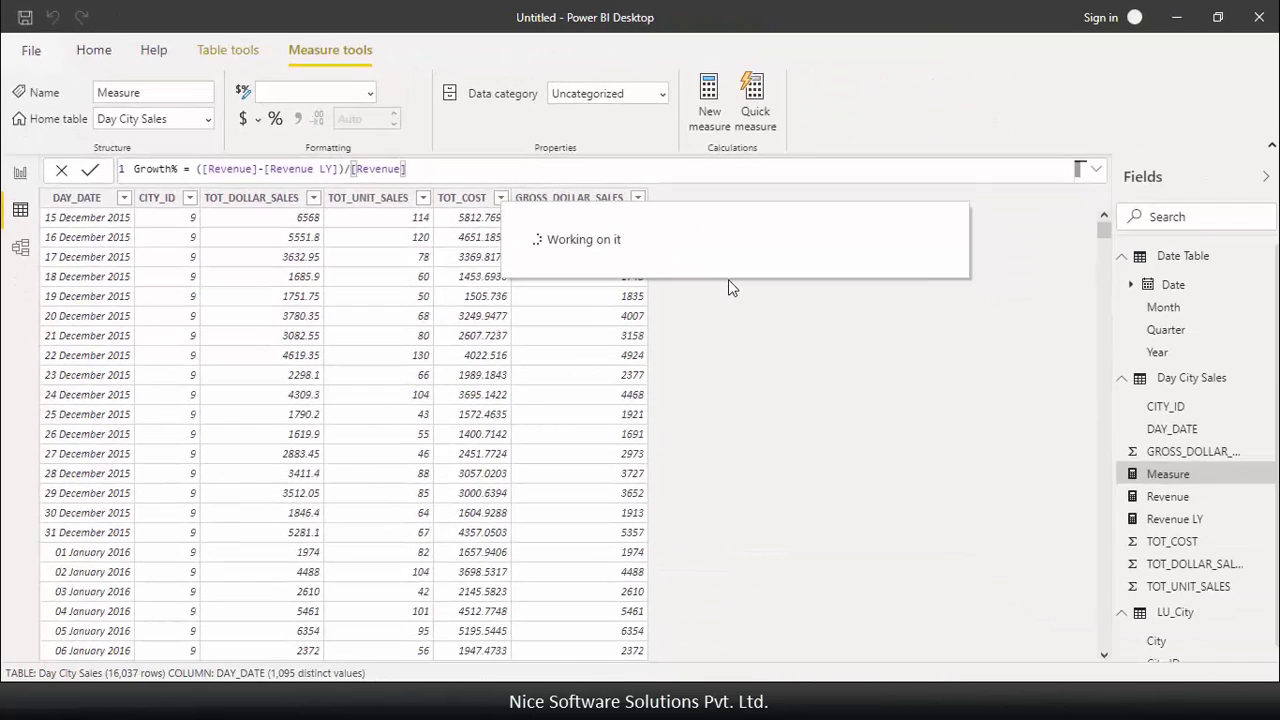
- Format Growth% as a percentage and go back to the report page
left_click(1168, 475)
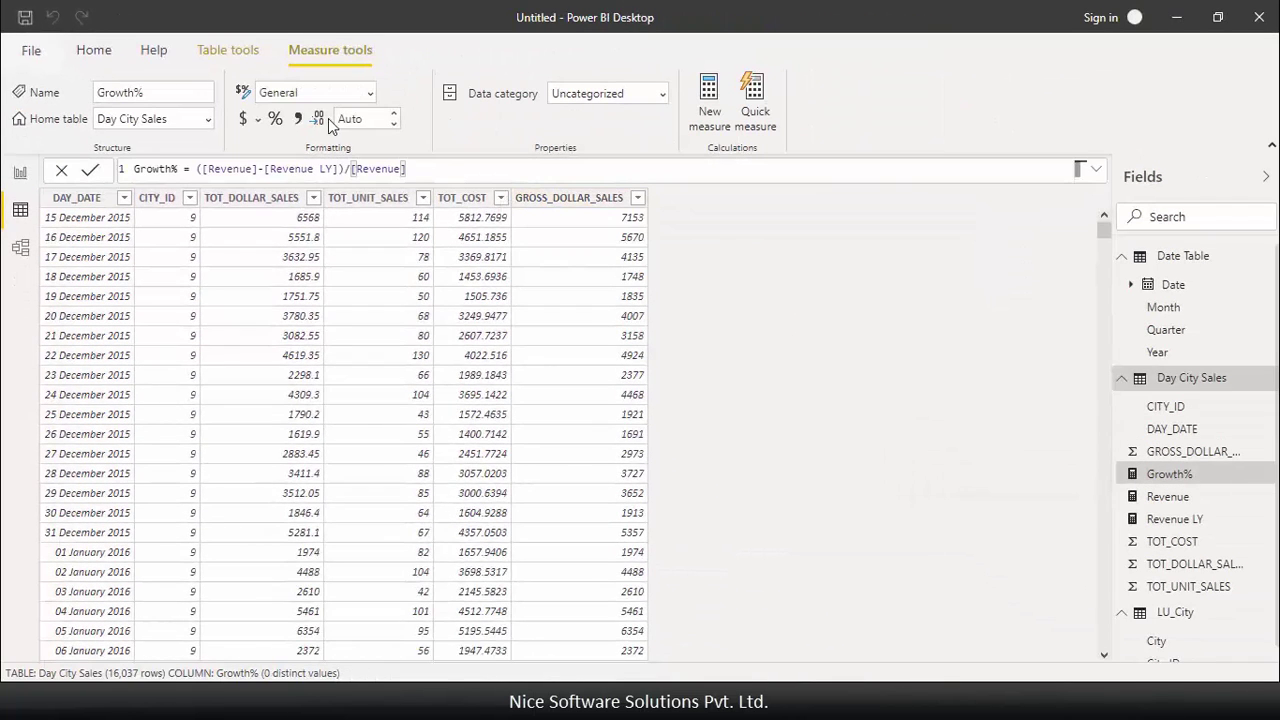
left_click(275, 118)
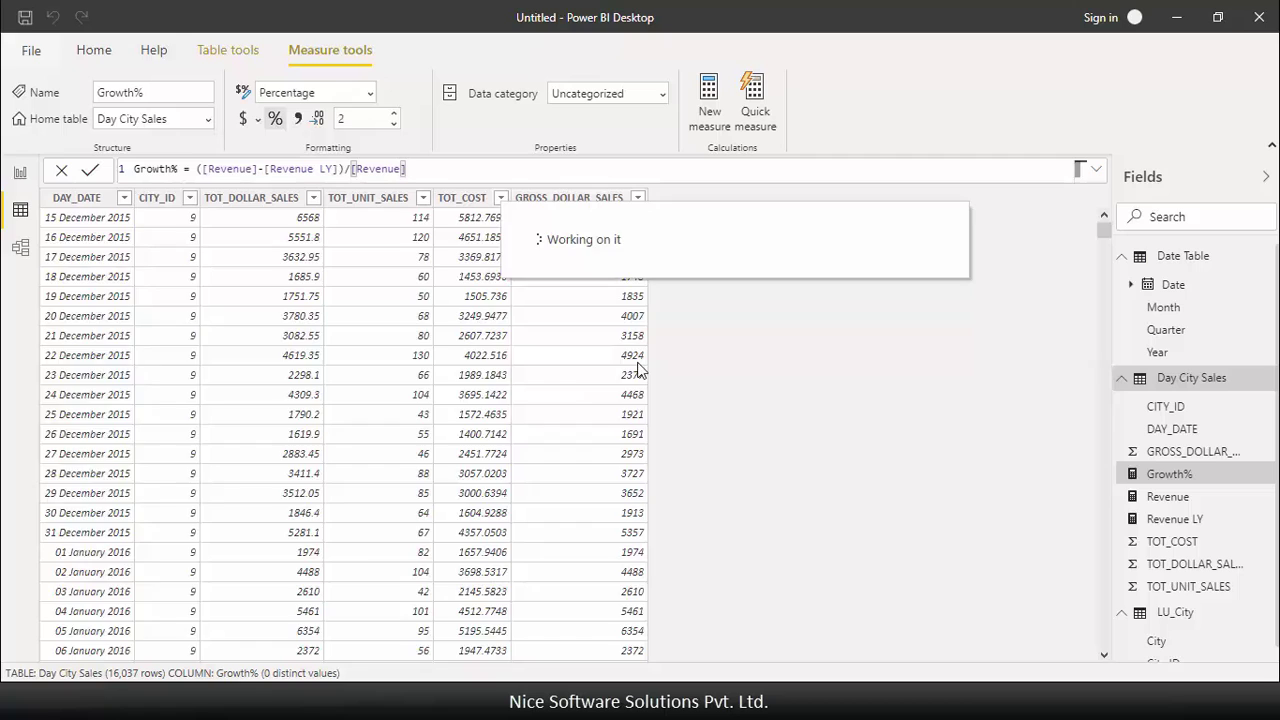
left_click(20, 173)
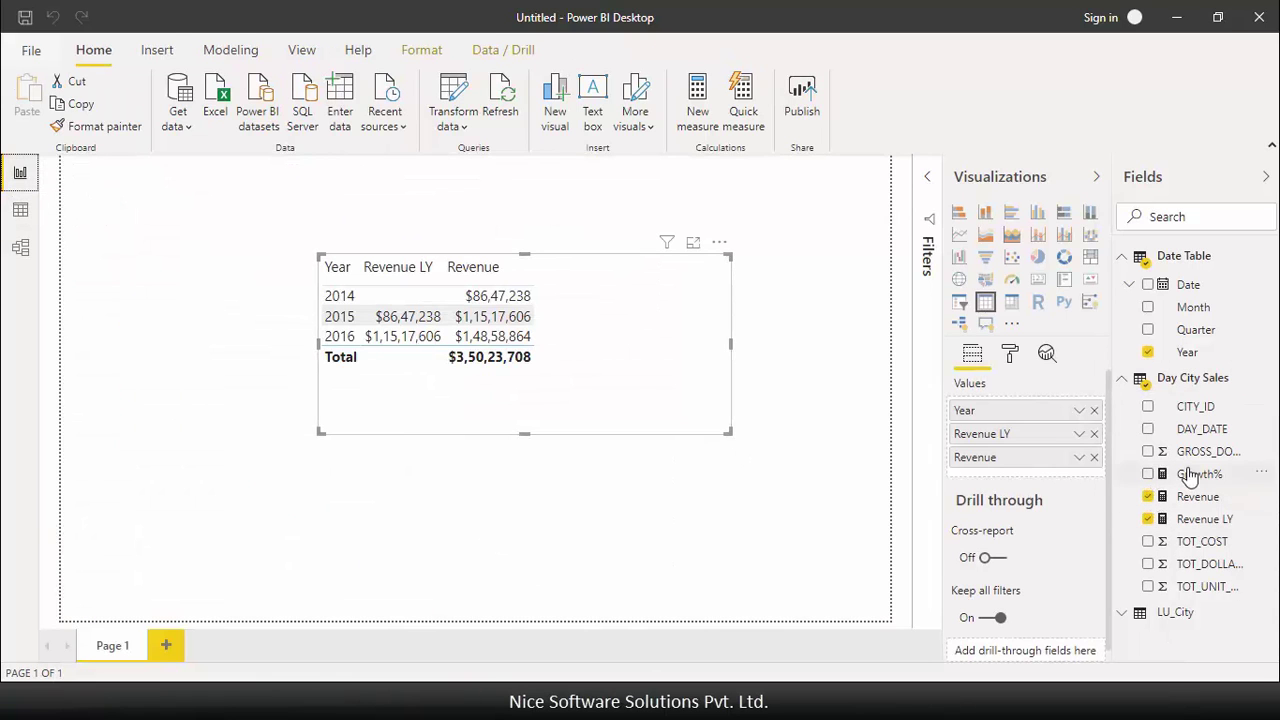
- Add Growth% to the table visual, showing 100.00%, 24.92% and 22.49% for 2014-2016
left_click_drag(1195, 474, 1008, 471)
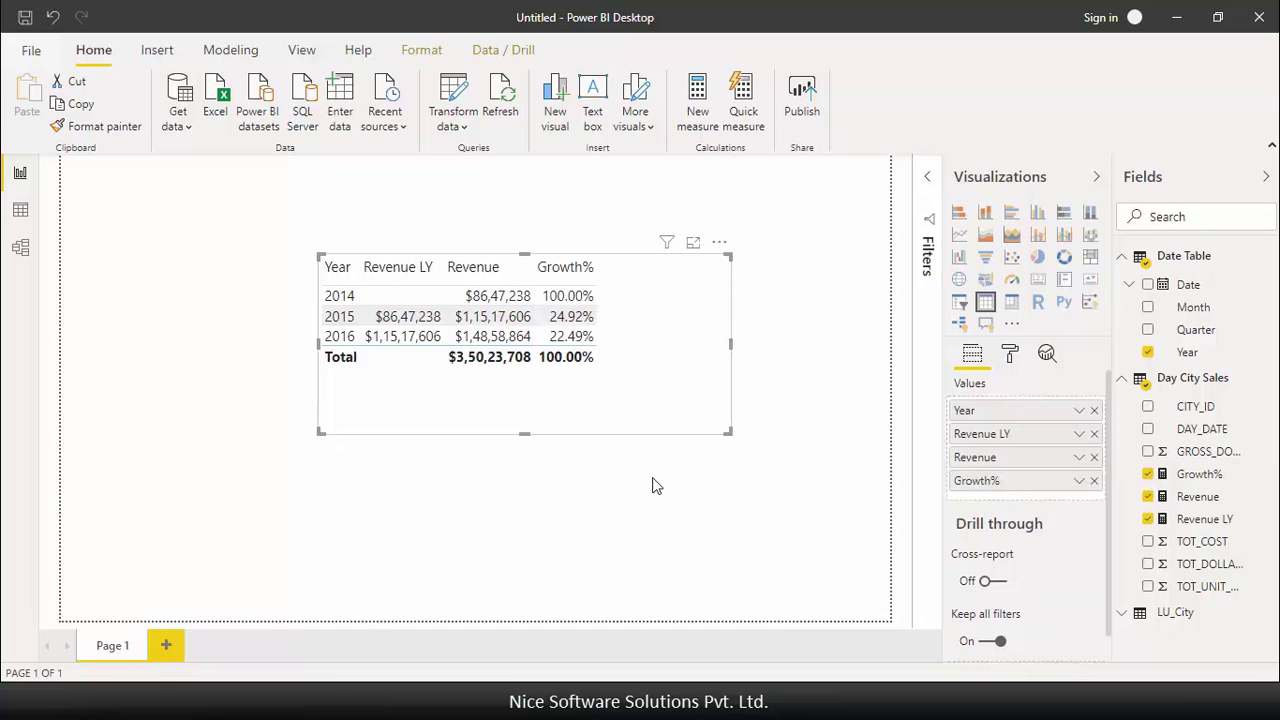